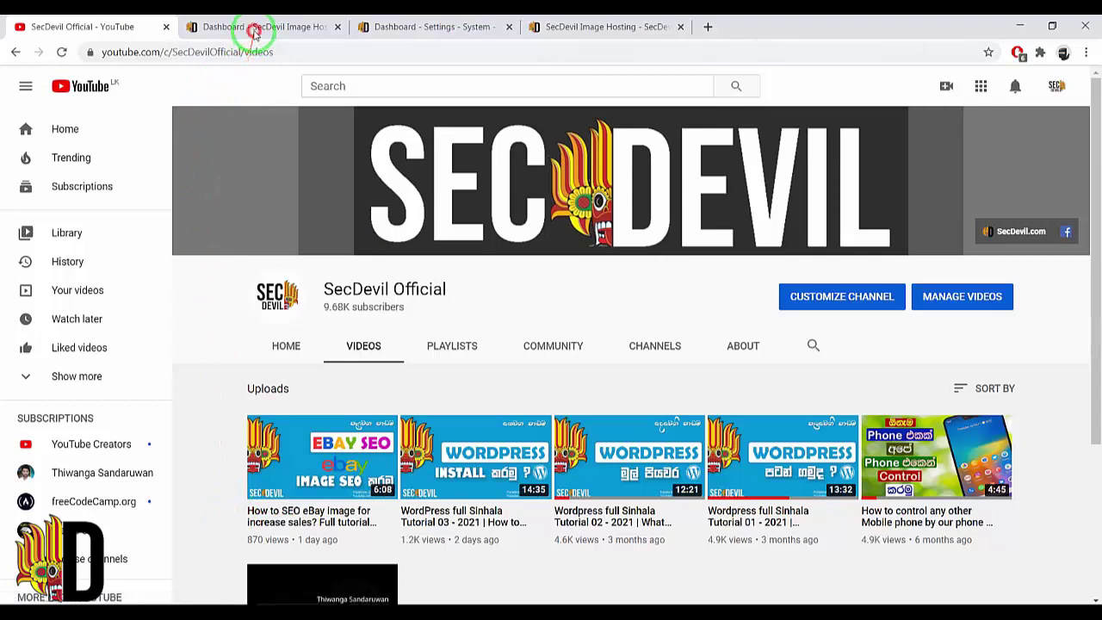
Close the dashboard stats page and review the SEO image URLs and SEO album URLs options in the system settings.
click(251, 28)
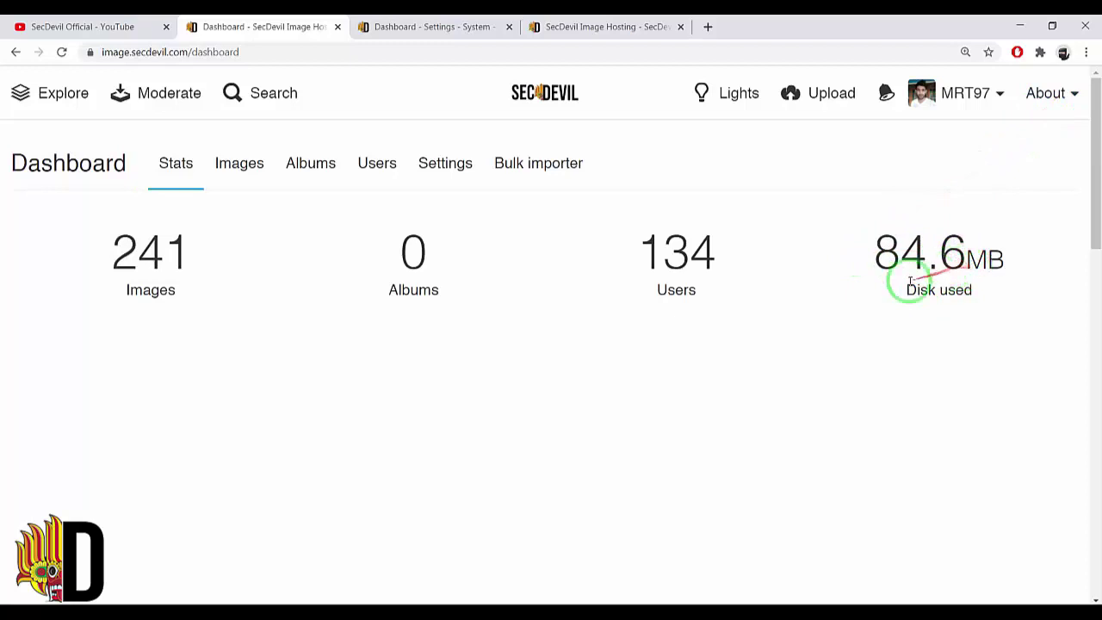
click(334, 28)
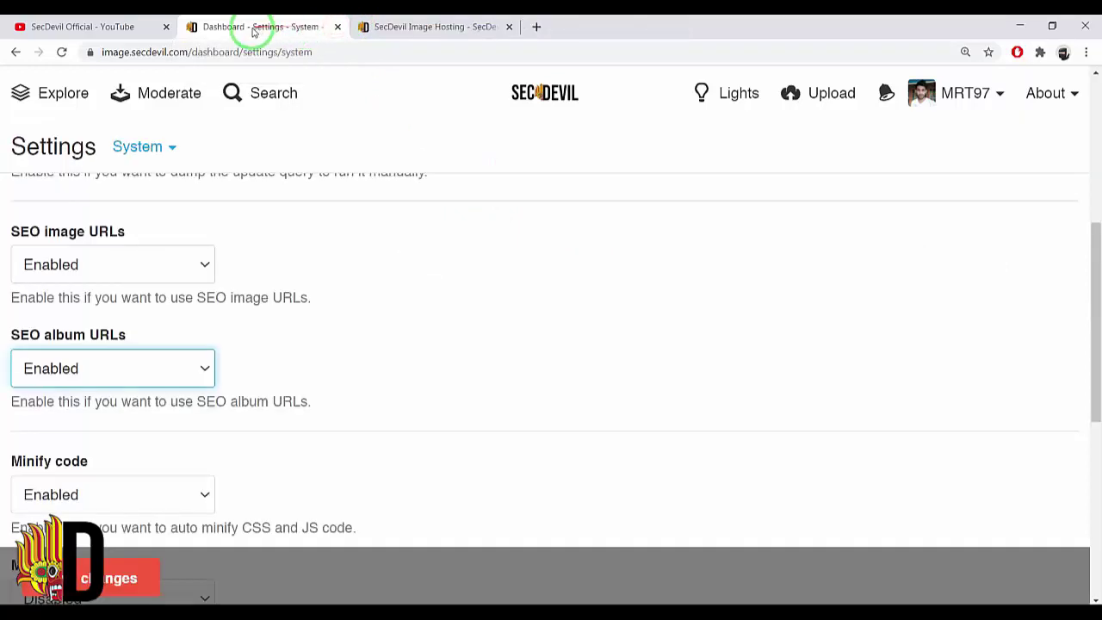
scroll(300, 229, down, 1)
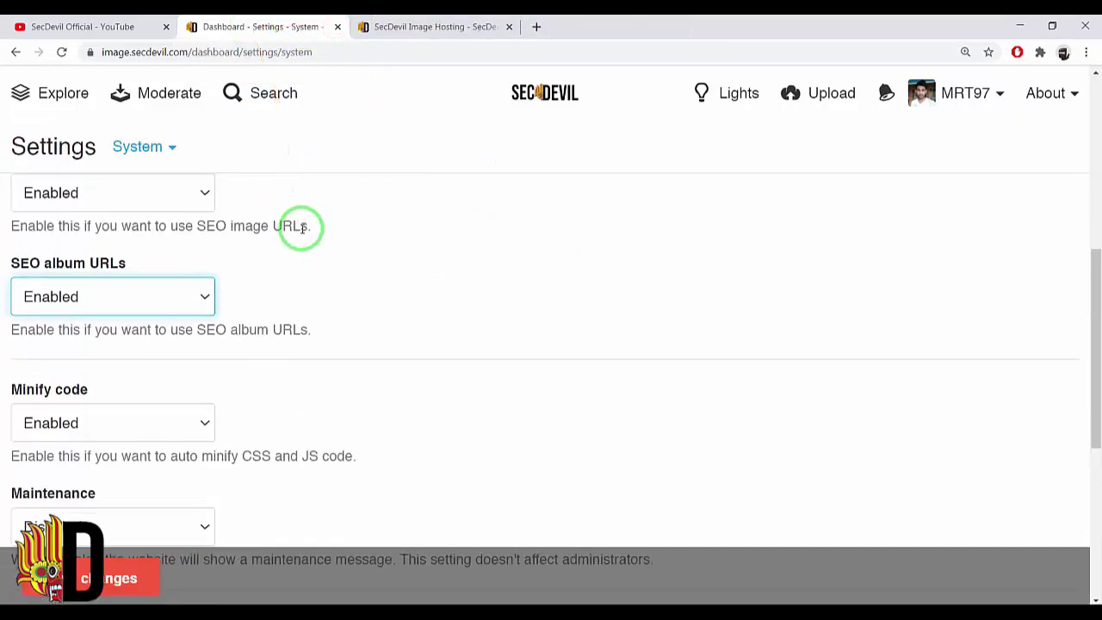
scroll(302, 228, down, 1)
scroll(302, 231, up, 1)
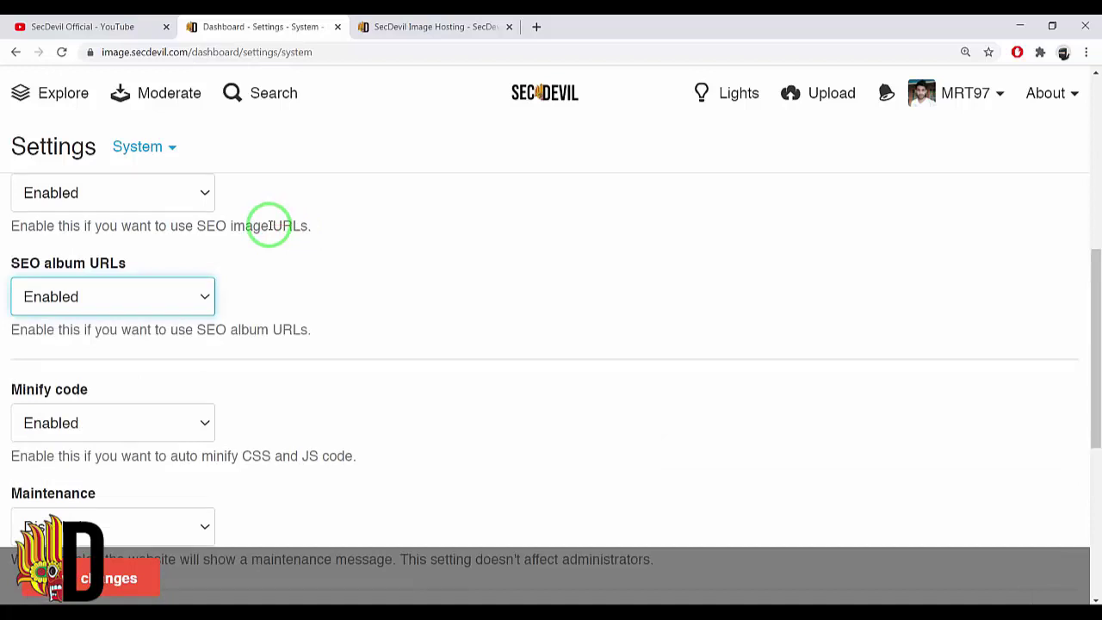
scroll(271, 226, up, 1)
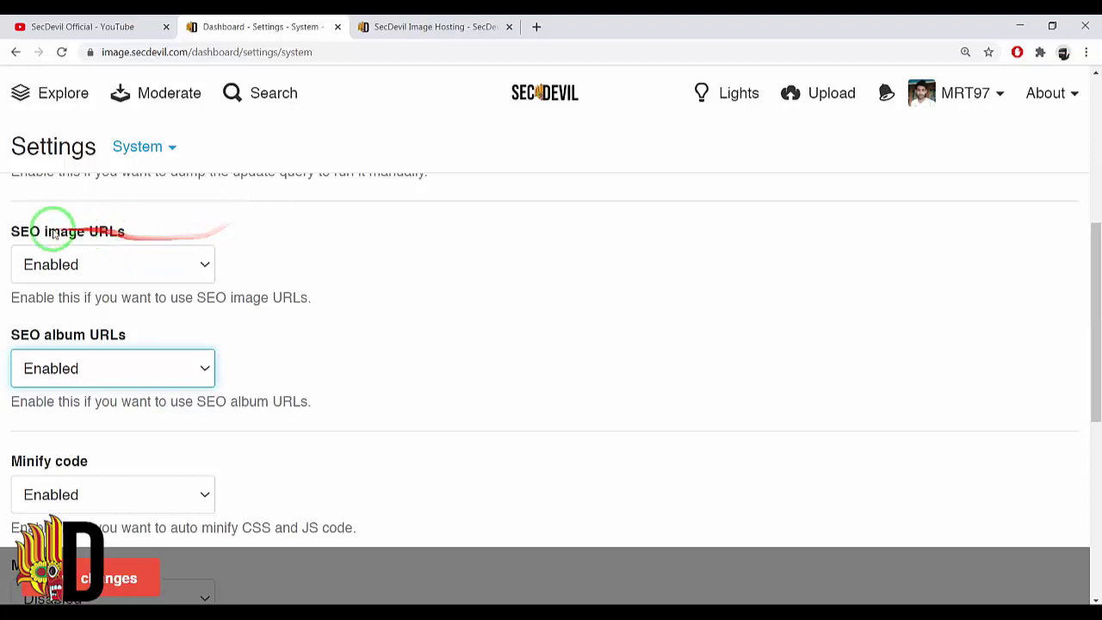
click(9, 228)
drag(9, 228, 120, 233)
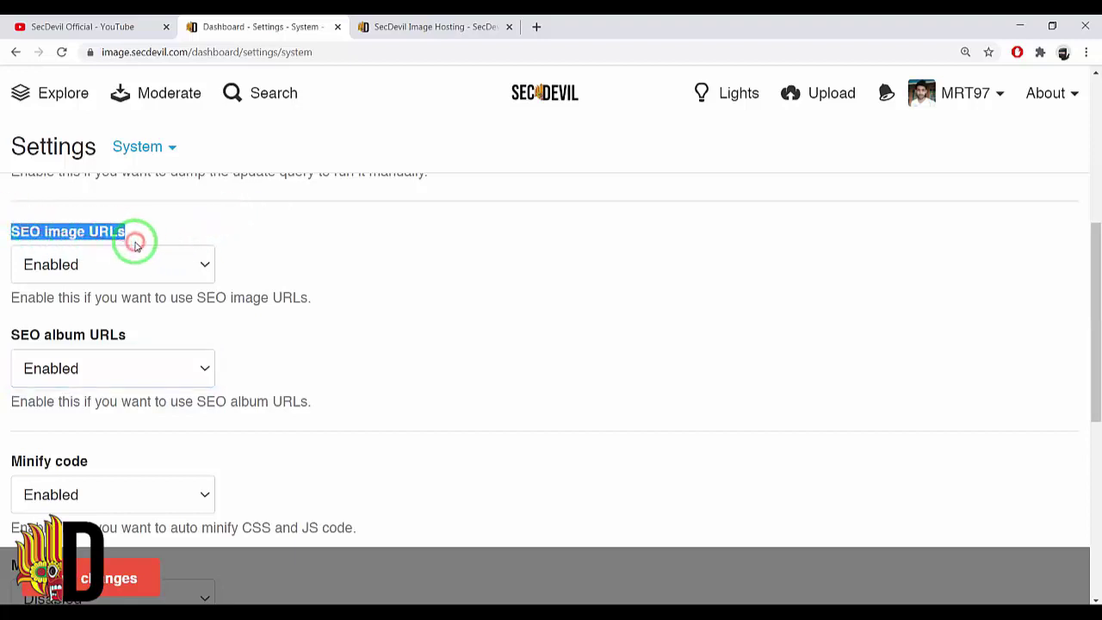
click(152, 230)
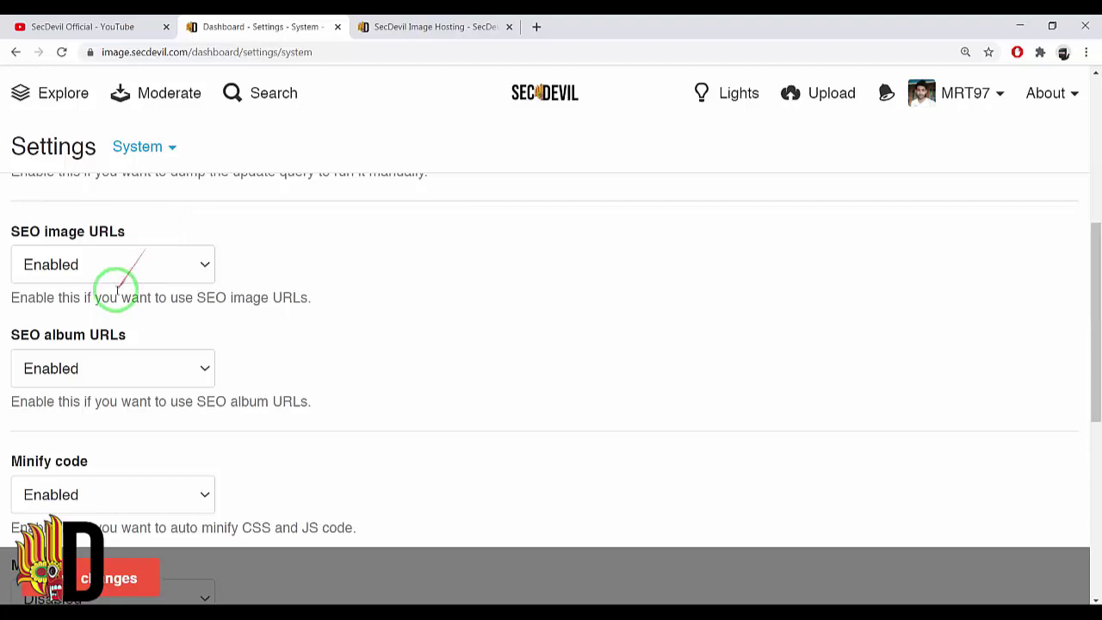
drag(12, 341, 120, 335)
click(140, 334)
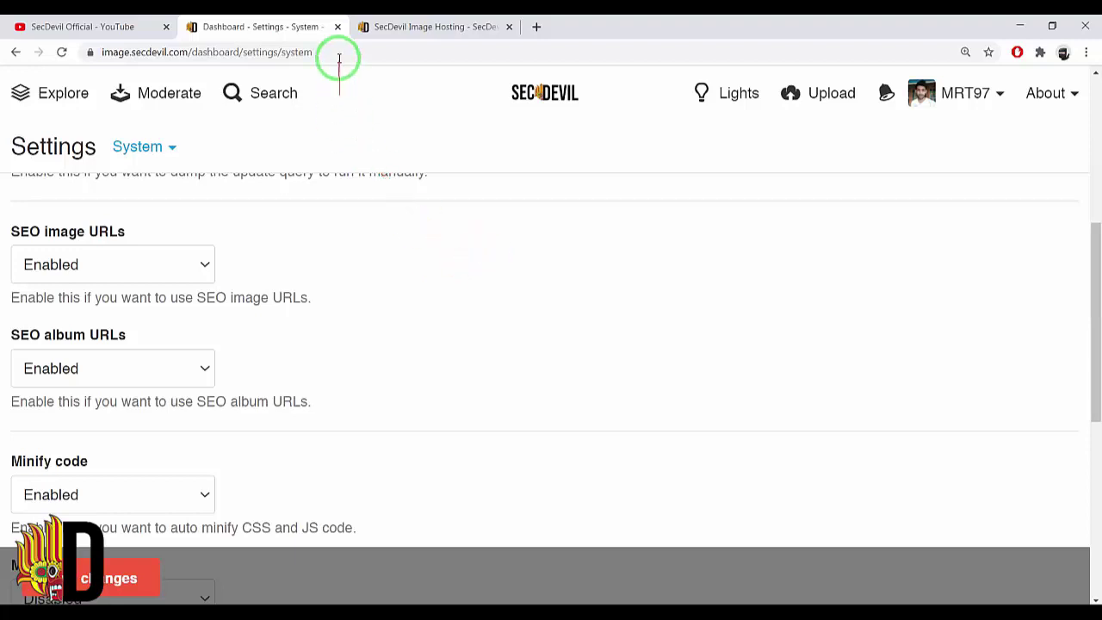
Close the system settings page and open the desktop's Images folder in a maximized window.
click(337, 26)
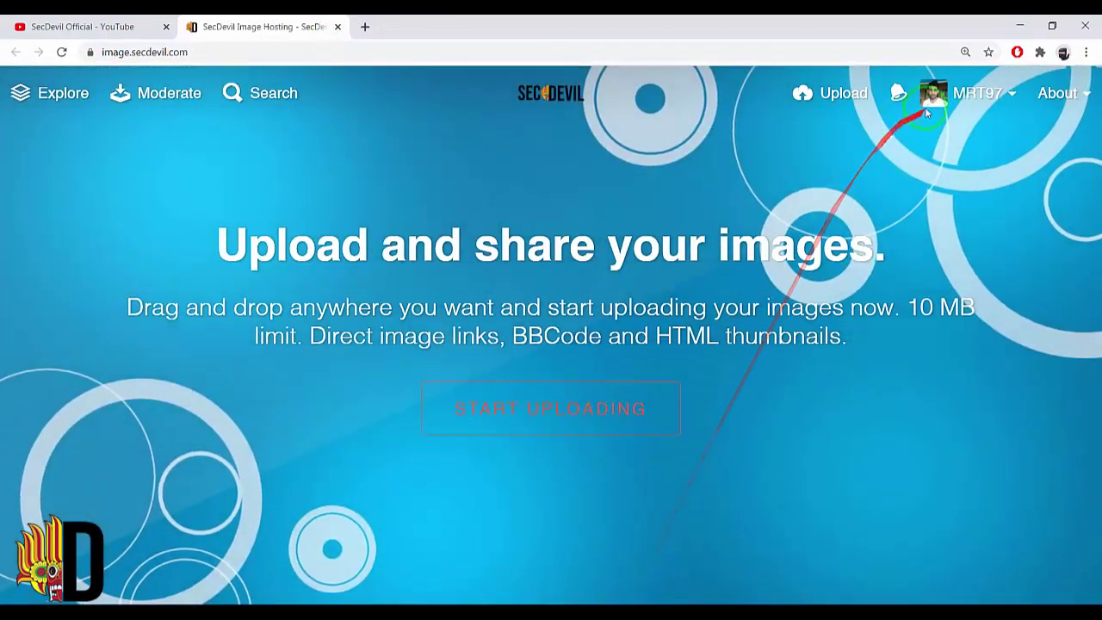
click(1019, 25)
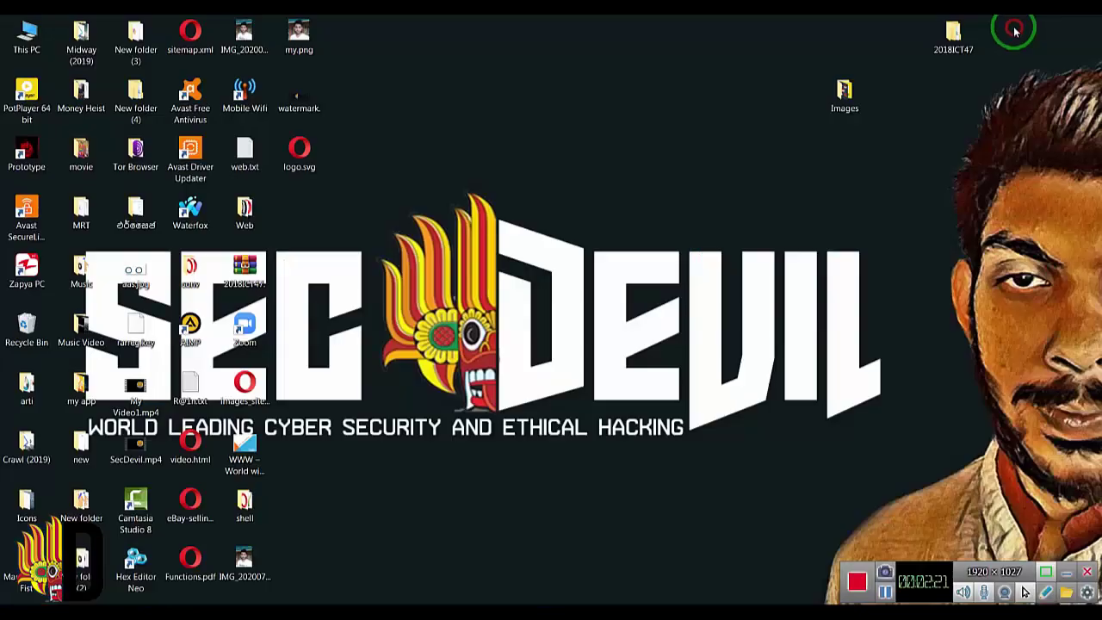
double_click(852, 96)
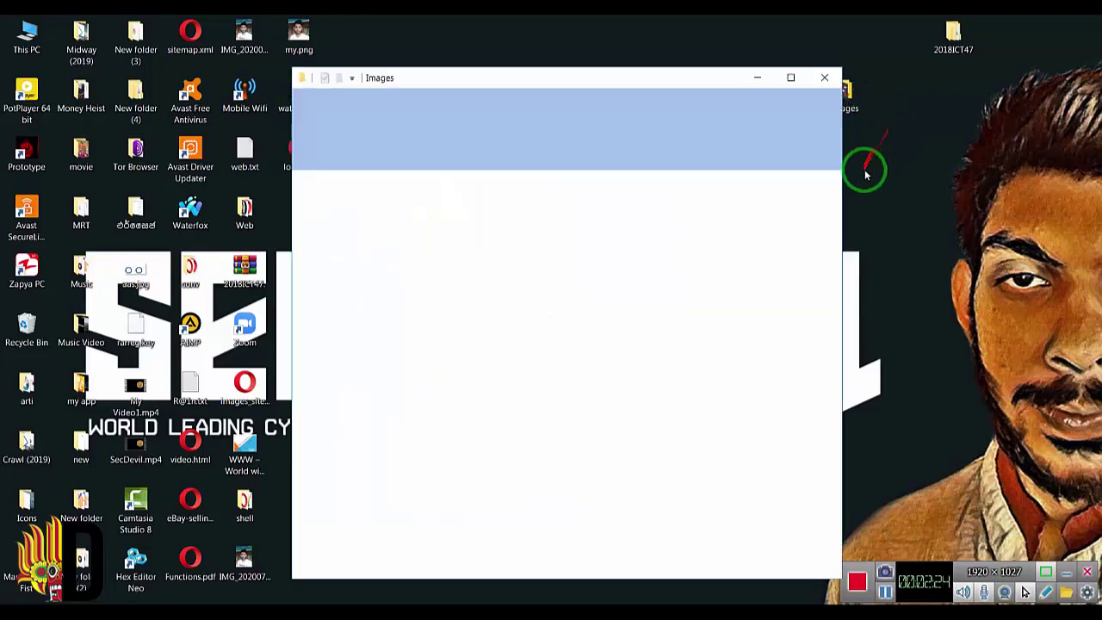
click(791, 77)
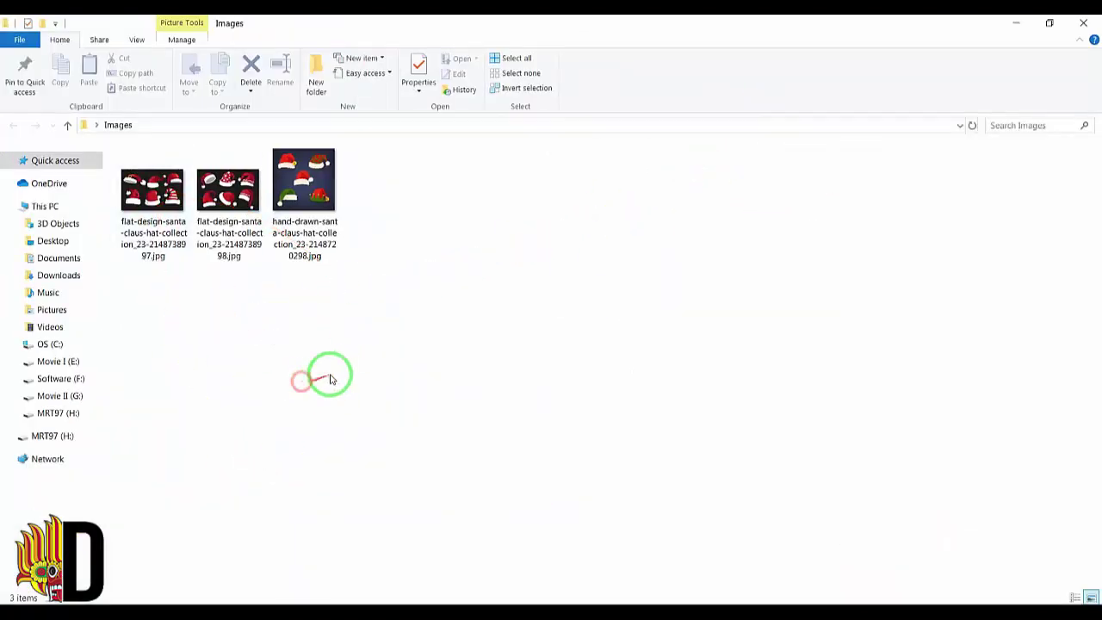
drag(409, 439, 109, 153)
click(525, 268)
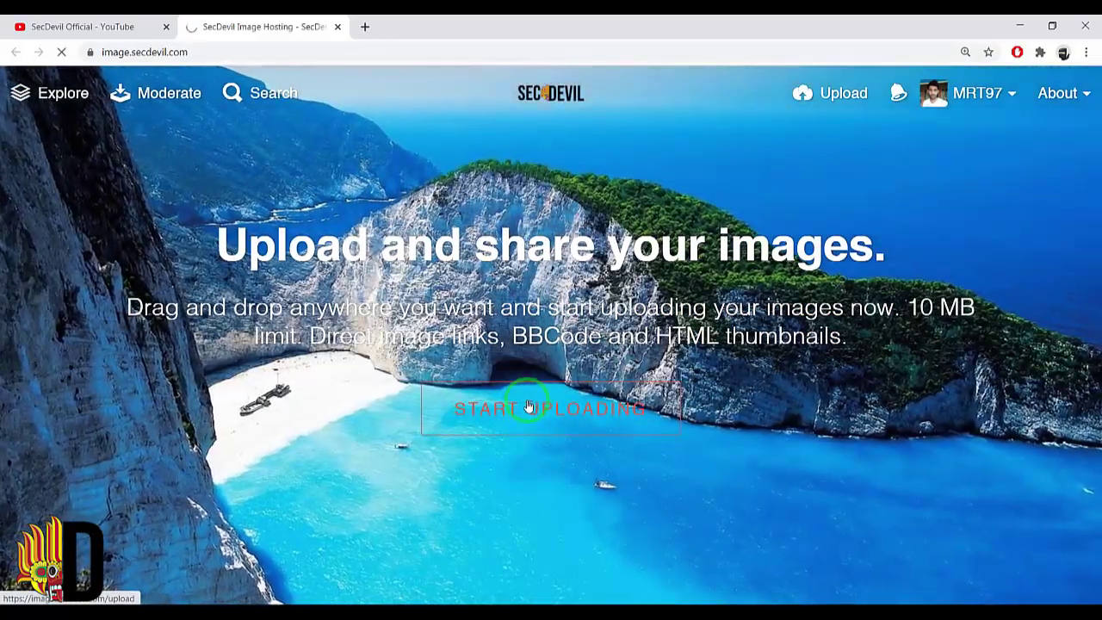
Open the image hosting site's upload page and switch back to the Images folder in File Explorer.
click(533, 410)
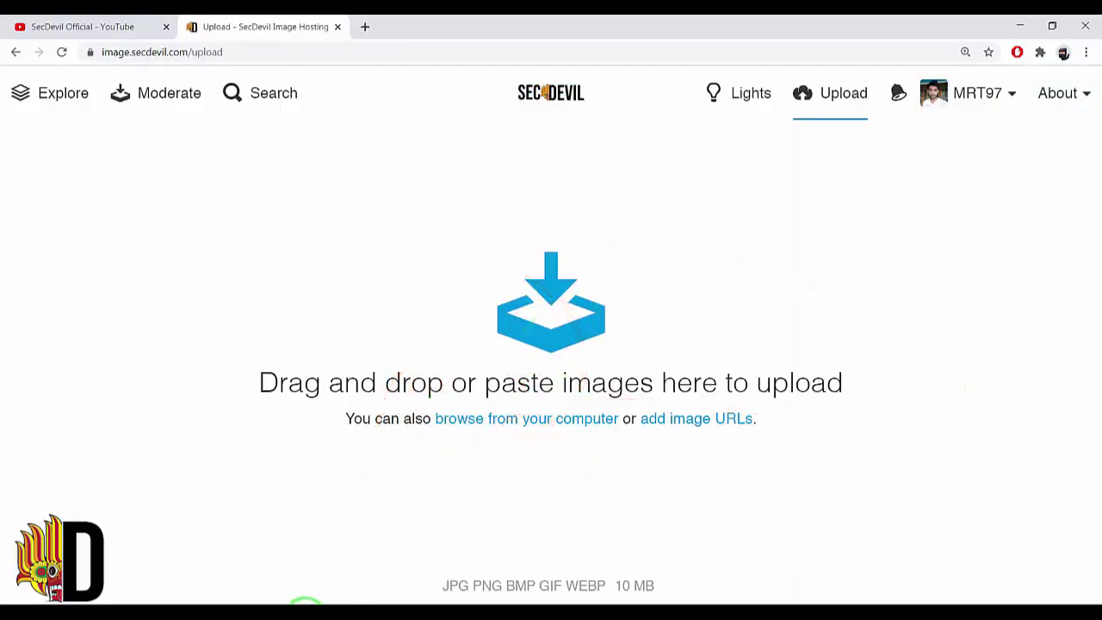
mouse_move(297, 604)
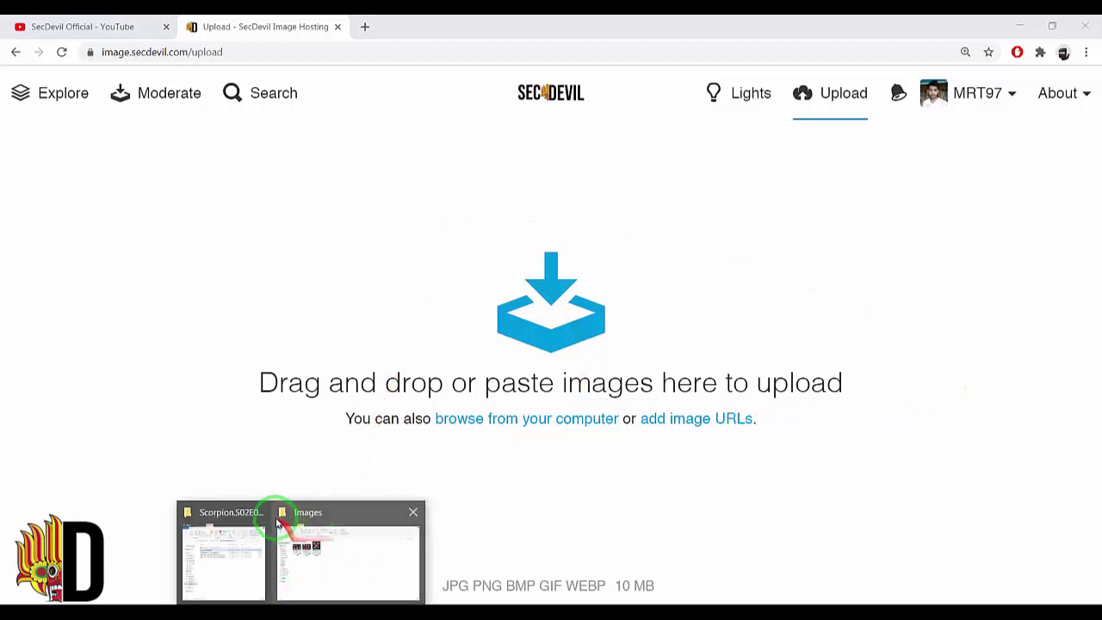
click(308, 557)
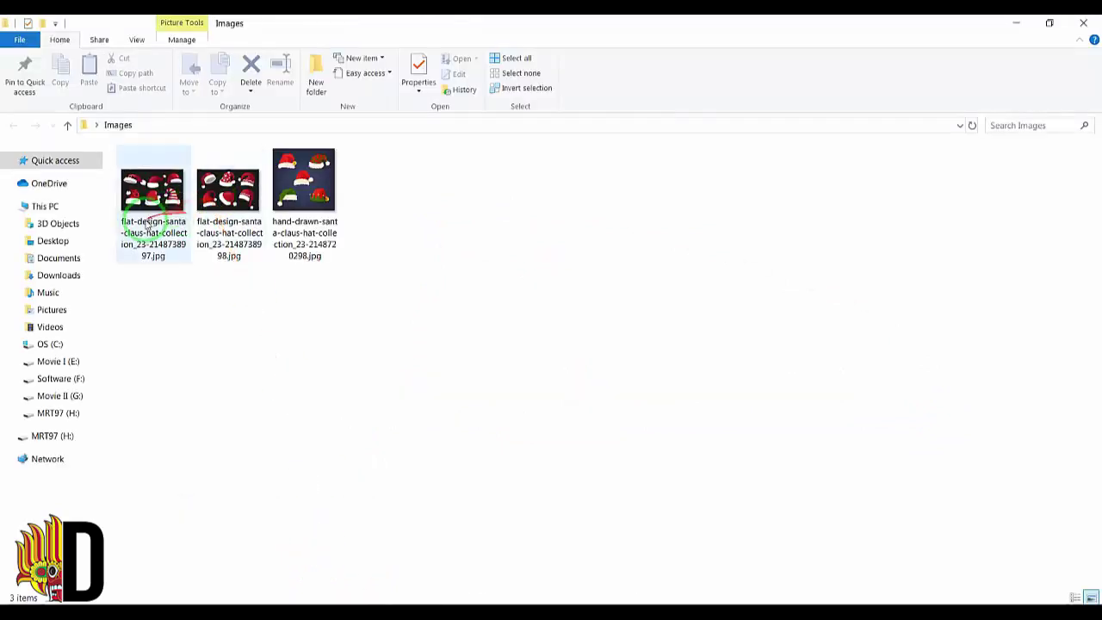
click(158, 190)
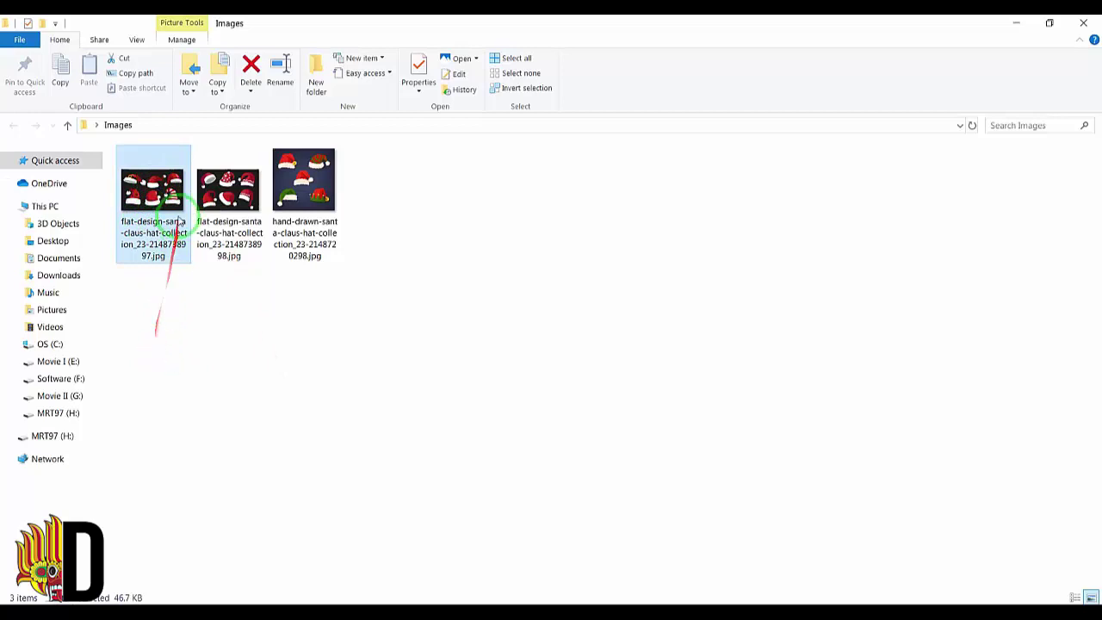
key(F2)
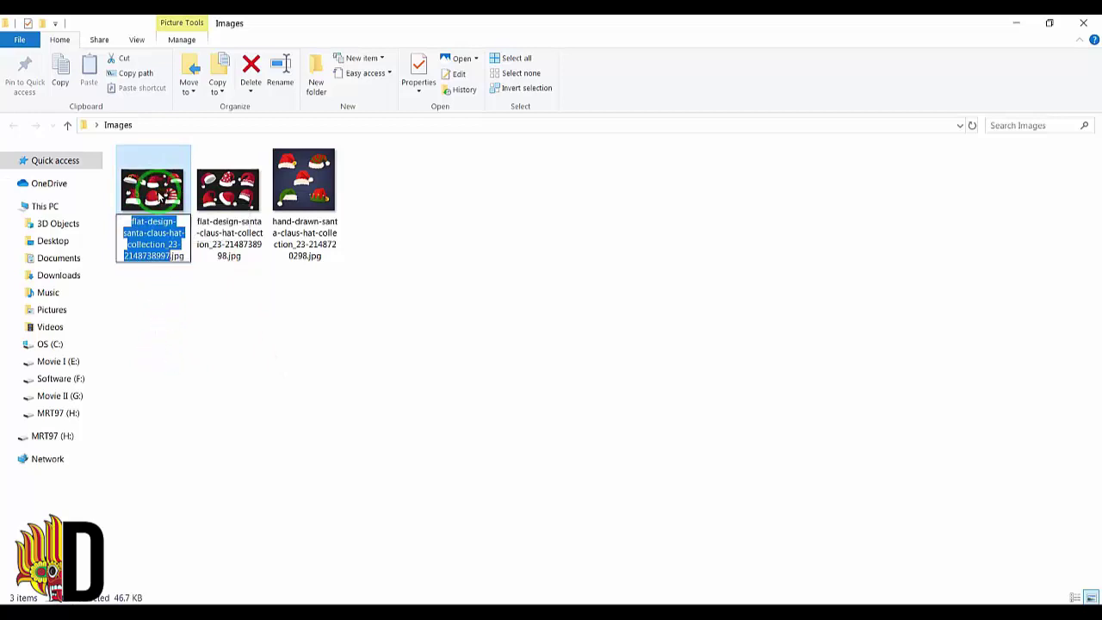
click(479, 290)
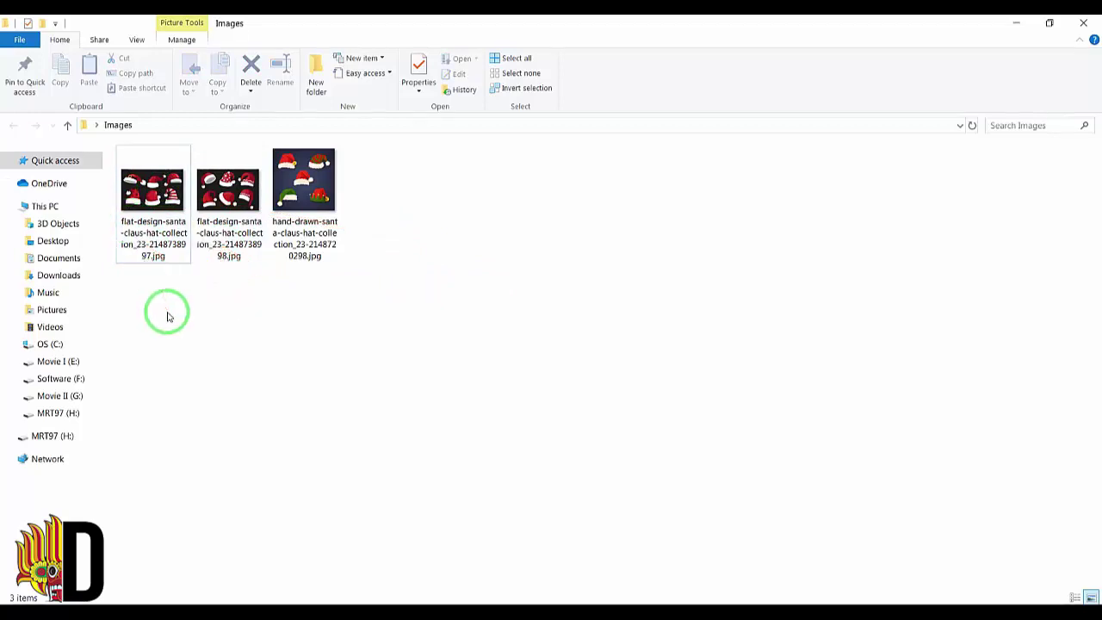
Start renaming the first Santa hat image, replacing the hyphens before and after "design" with spaces.
click(147, 245)
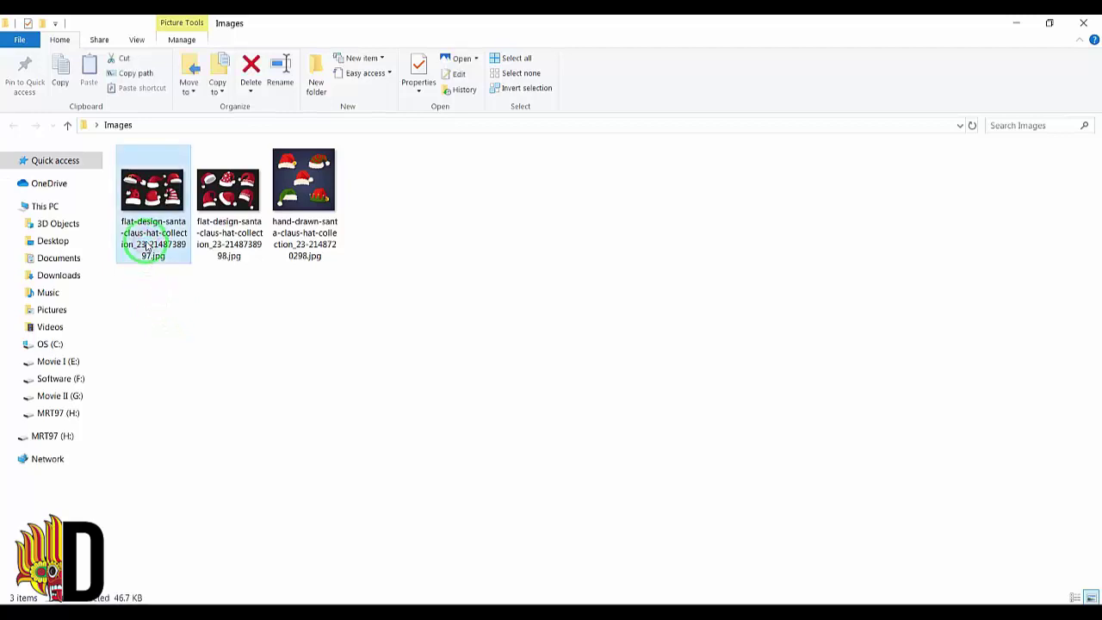
click(147, 246)
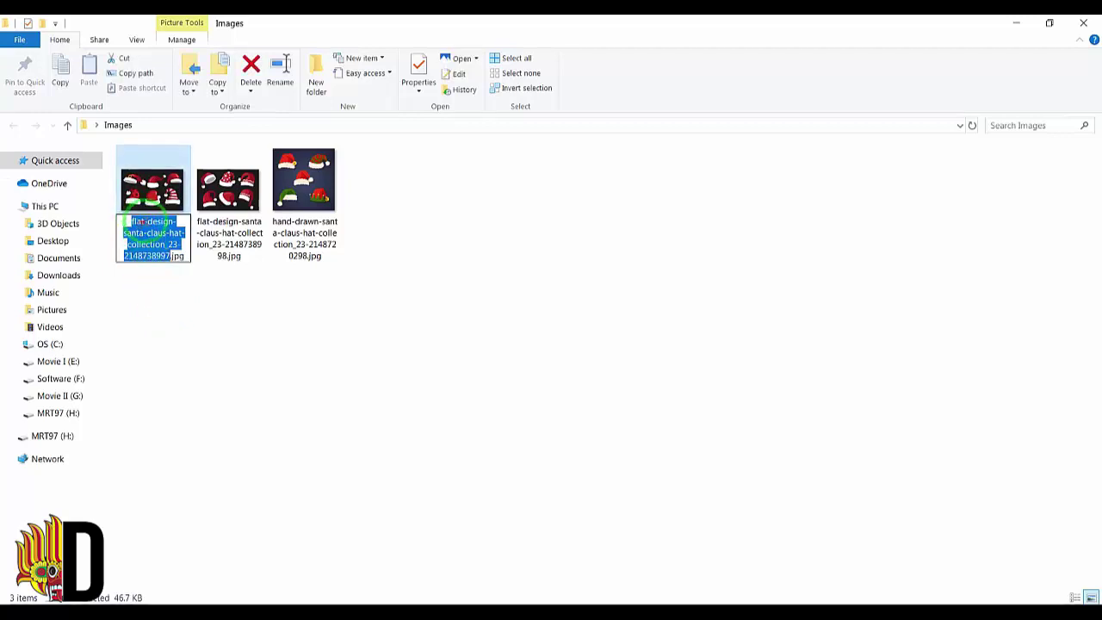
click(148, 222)
click(142, 221)
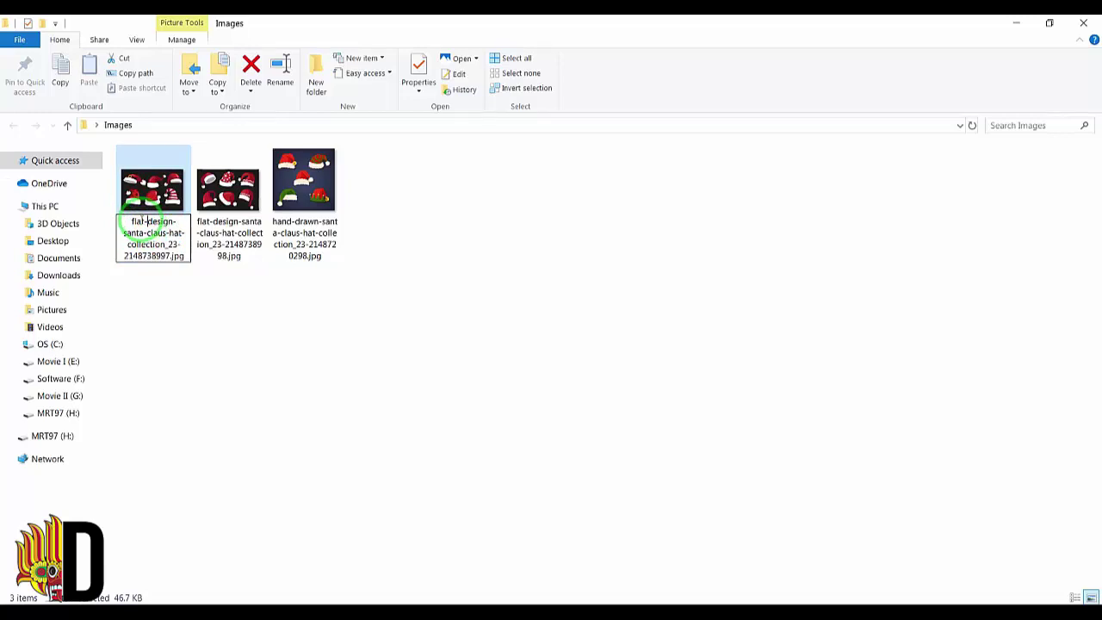
key(Delete)
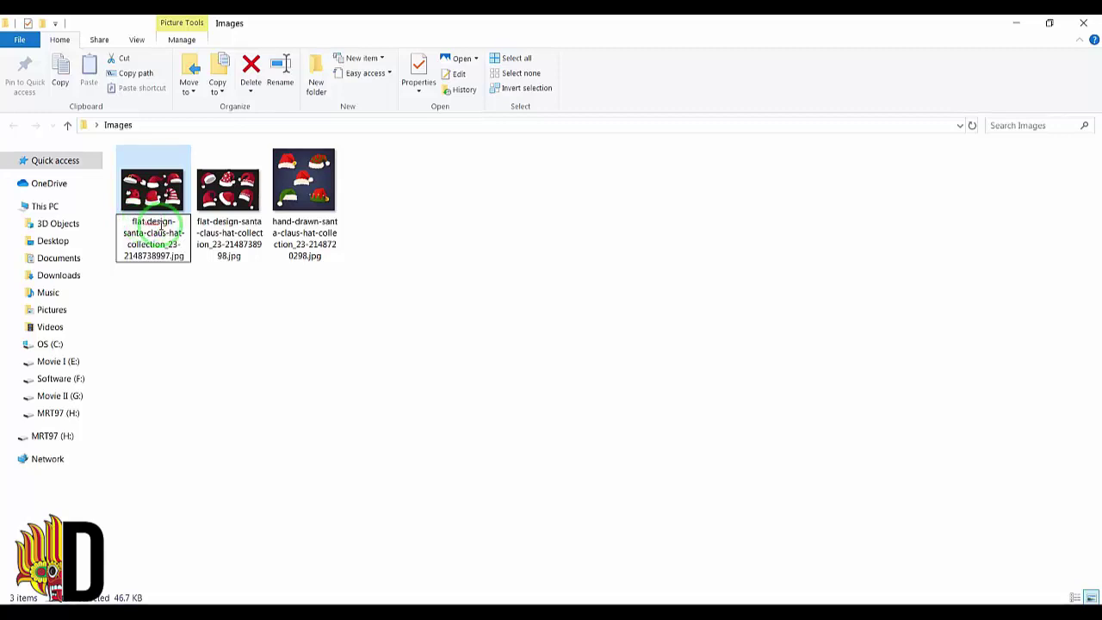
click(125, 232)
key(BackSpace)
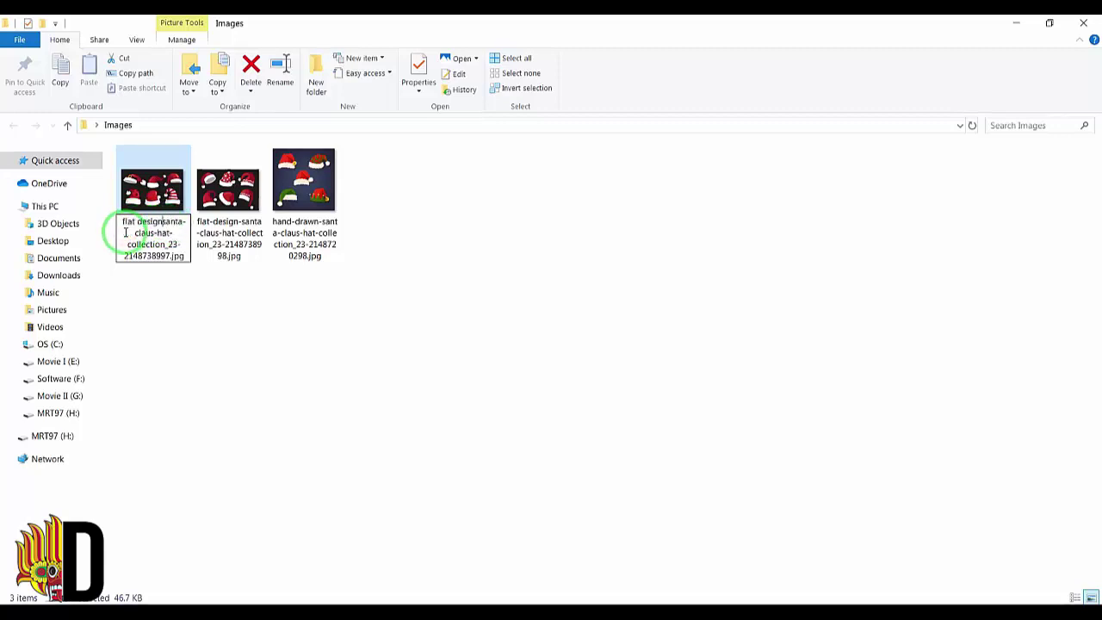
Replace the hyphens before and after "hat" with spaces in the first image's file name.
click(158, 233)
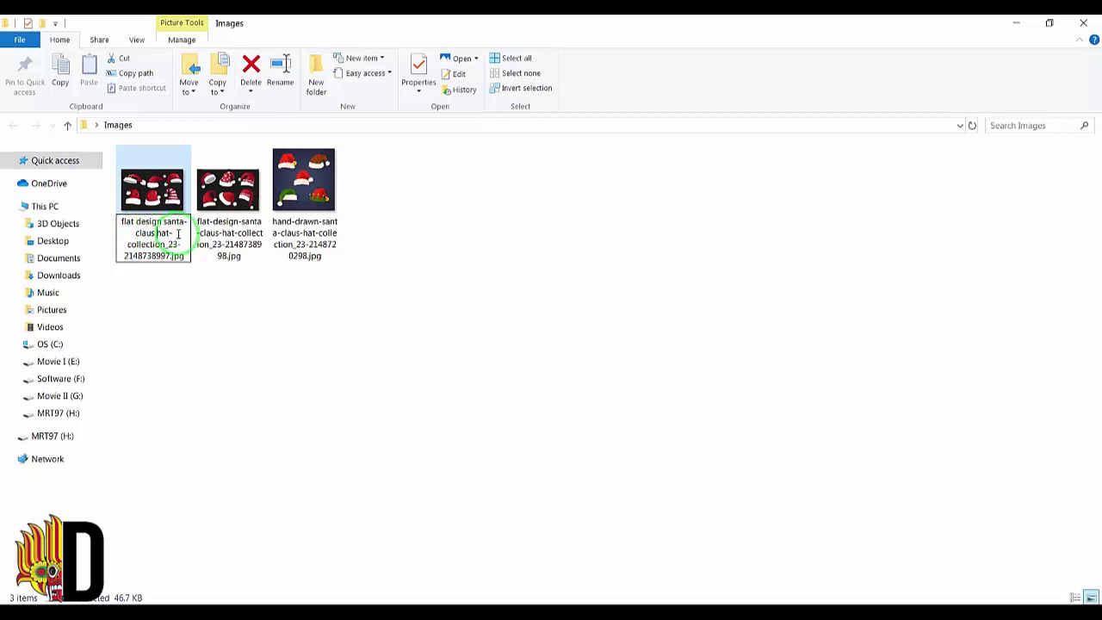
key(BackSpace)
key(Right)
key(Right)
key(Right)
key(Delete)
Replace the numeric suffix after "collection" in the first image's file name with "for cheapest price".
click(166, 249)
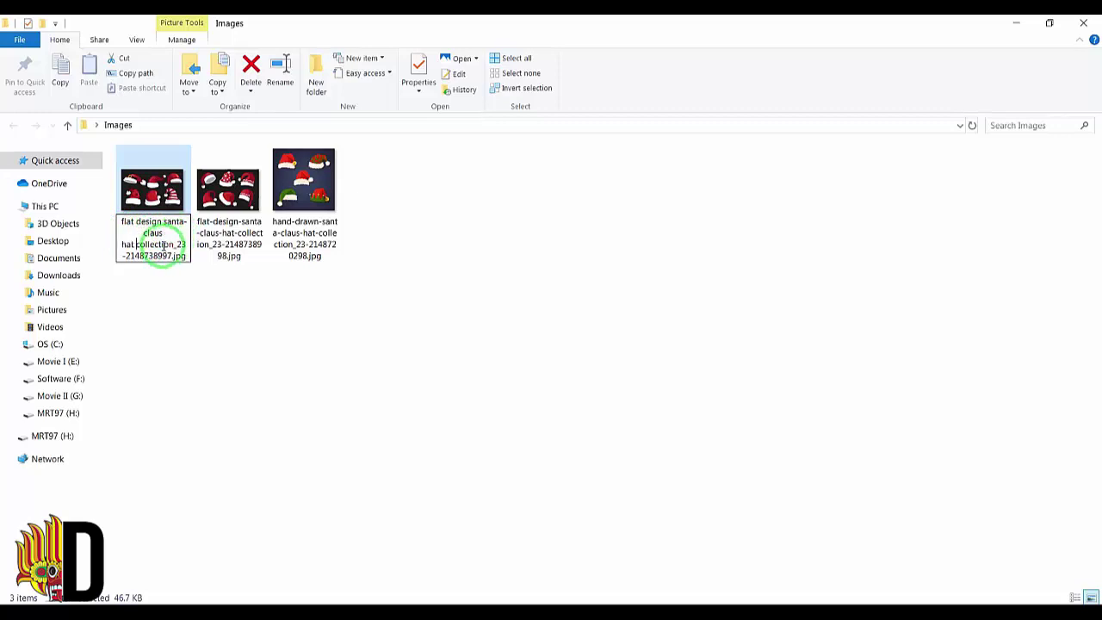
drag(176, 245, 166, 255)
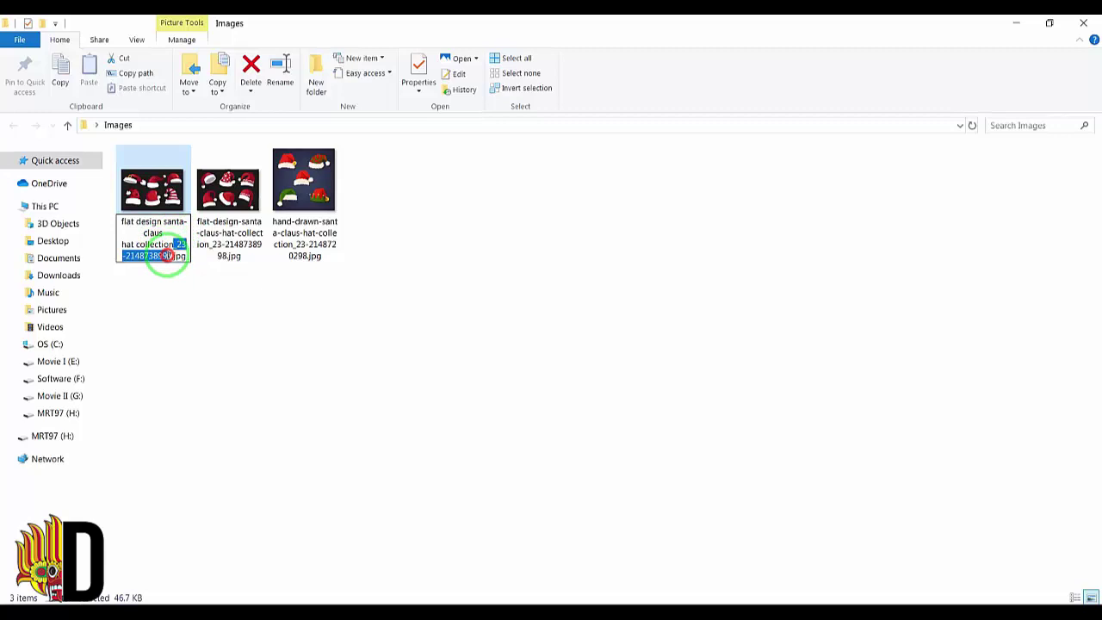
key(BackSpace)
key(BackSpace)
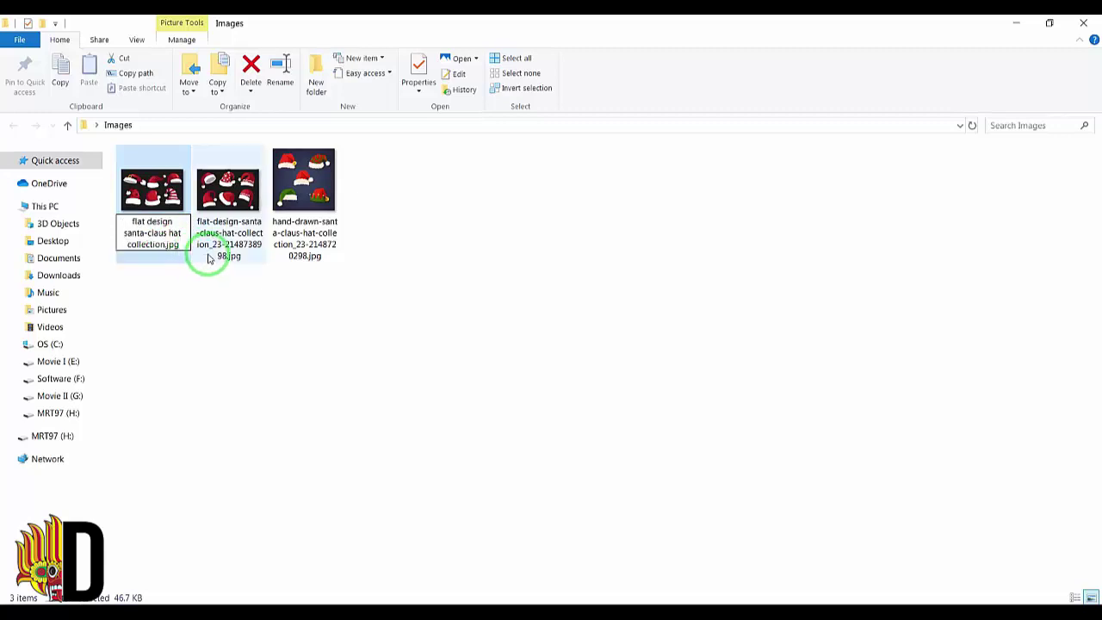
text(for cheapes)
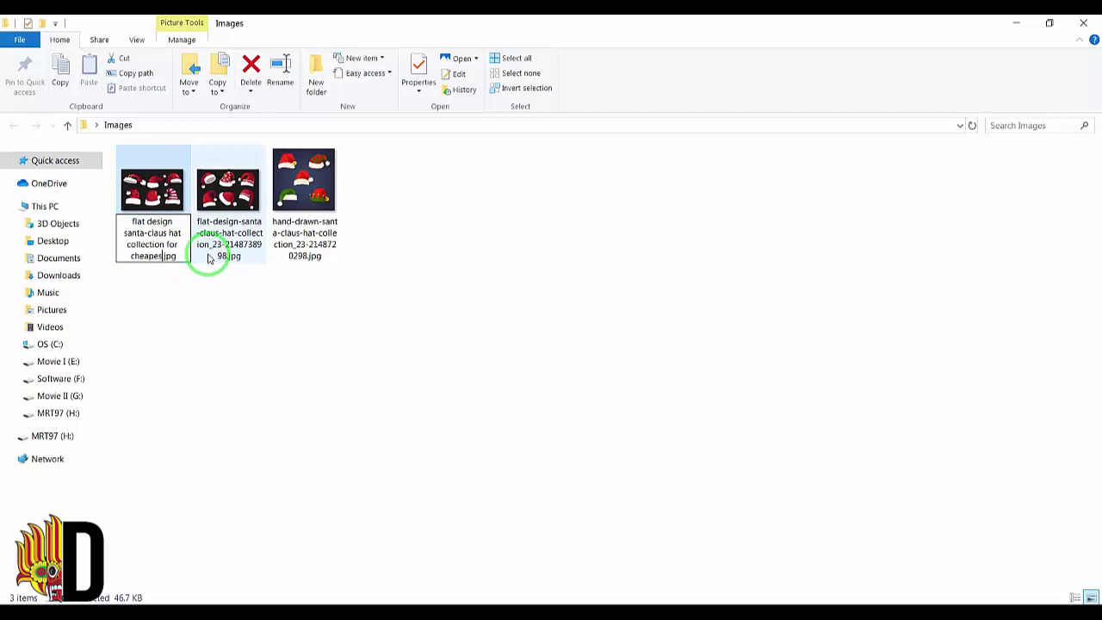
text(t price)
Replace the hyphen between "santa" and "claus" with a space and apply the name "flat design santa claus hat collection for cheapest price.jpg".
click(153, 238)
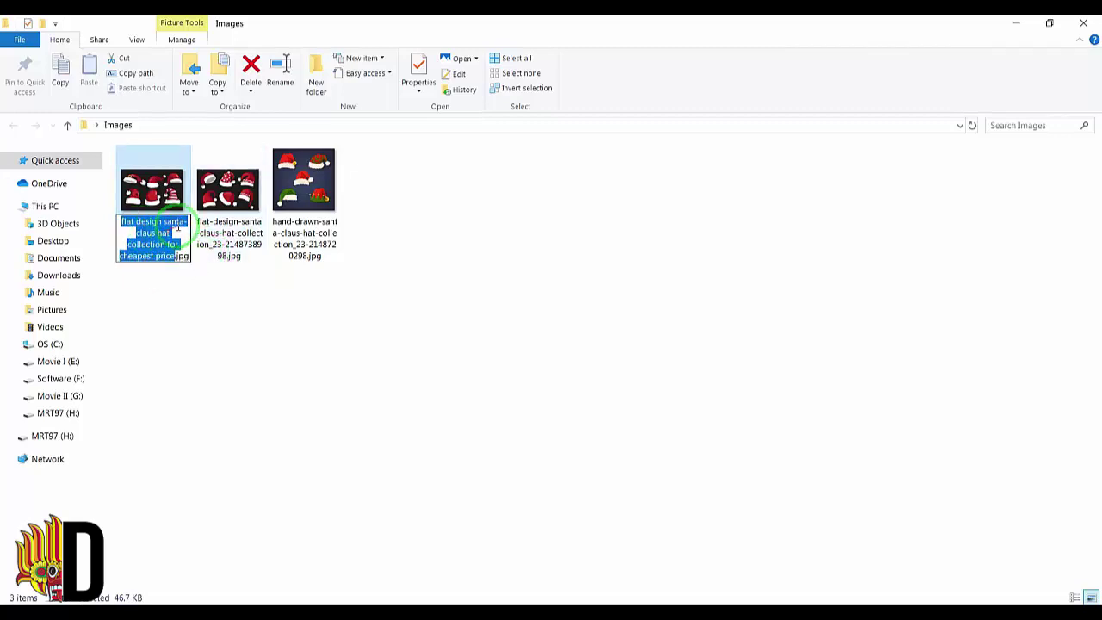
click(182, 224)
key(Delete)
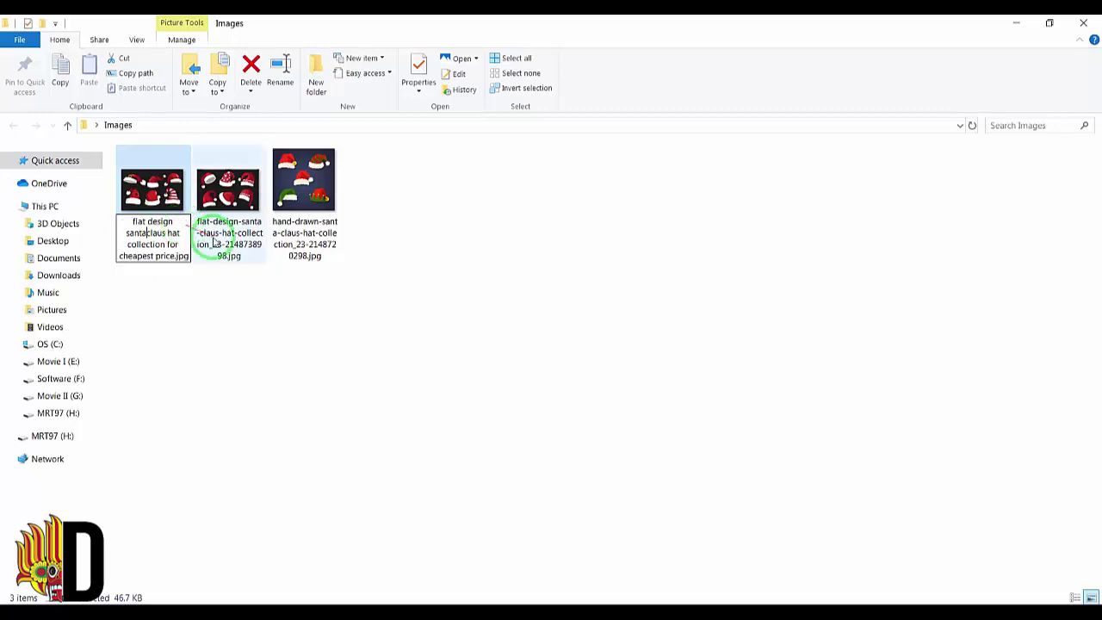
click(174, 301)
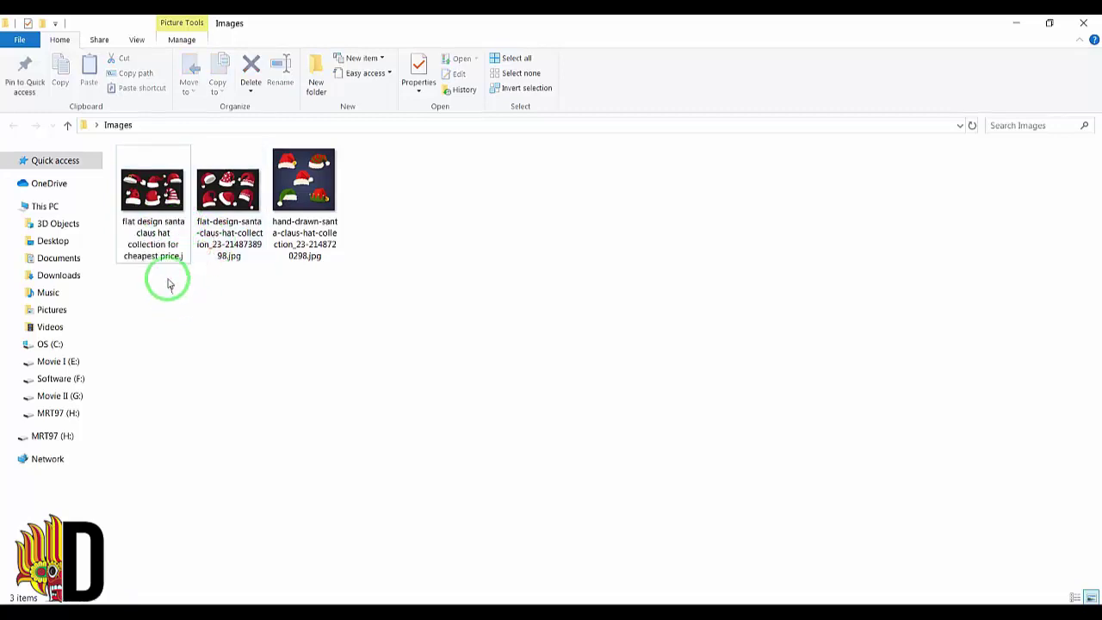
click(156, 219)
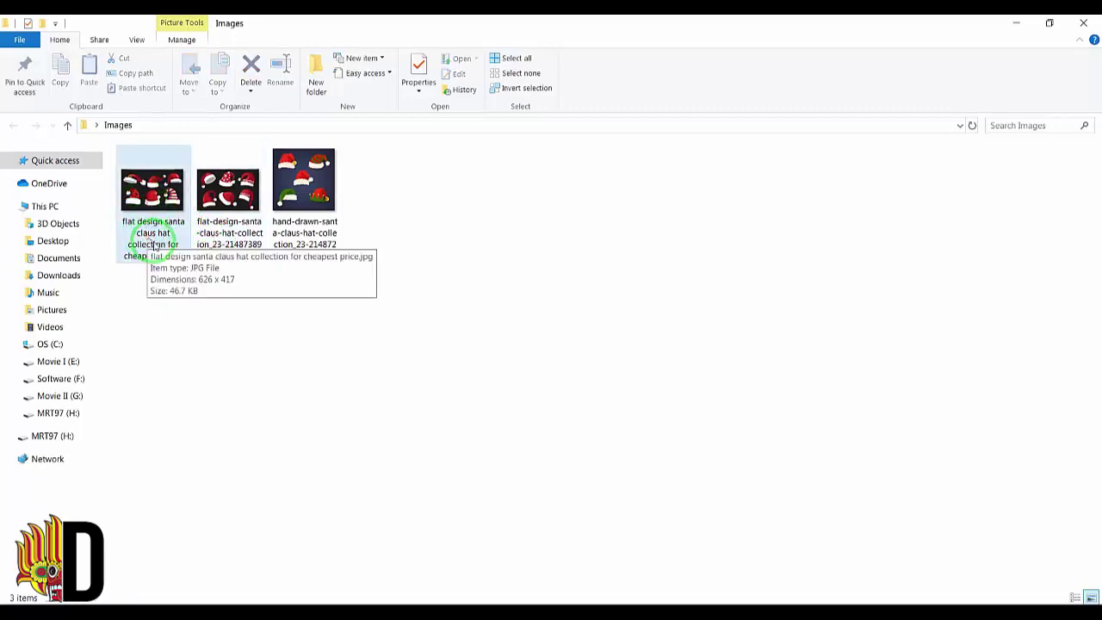
click(167, 266)
click(148, 241)
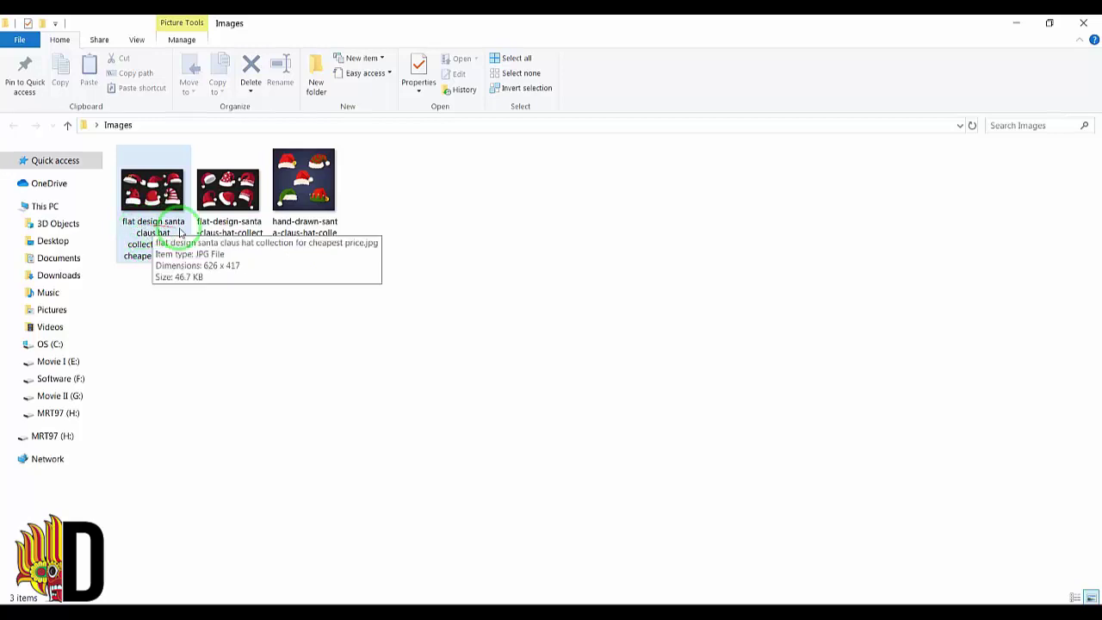
click(143, 315)
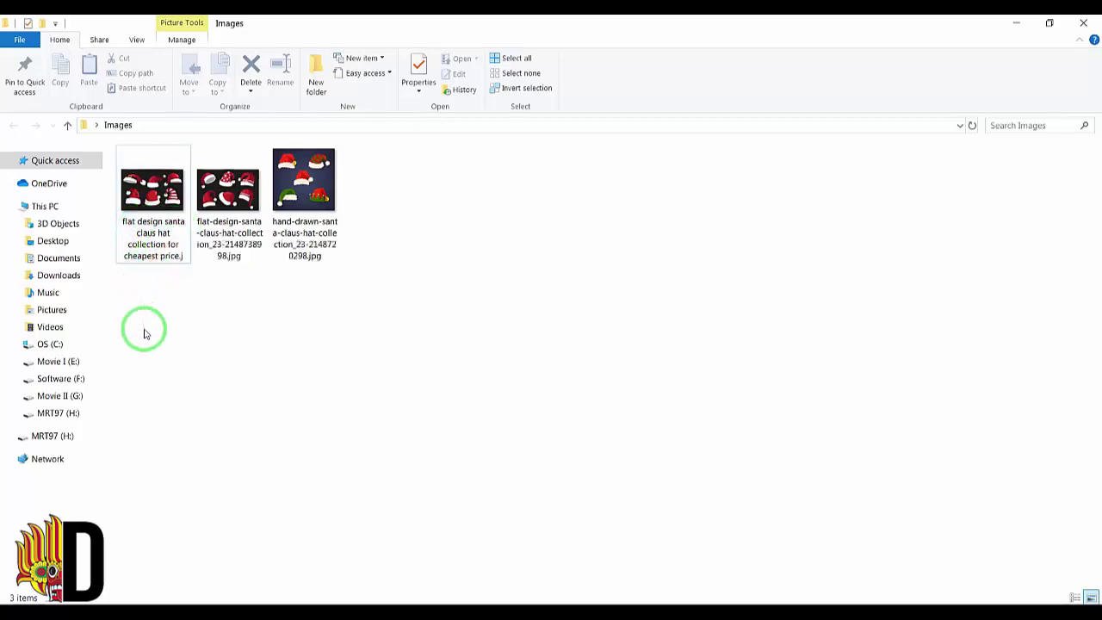
click(153, 241)
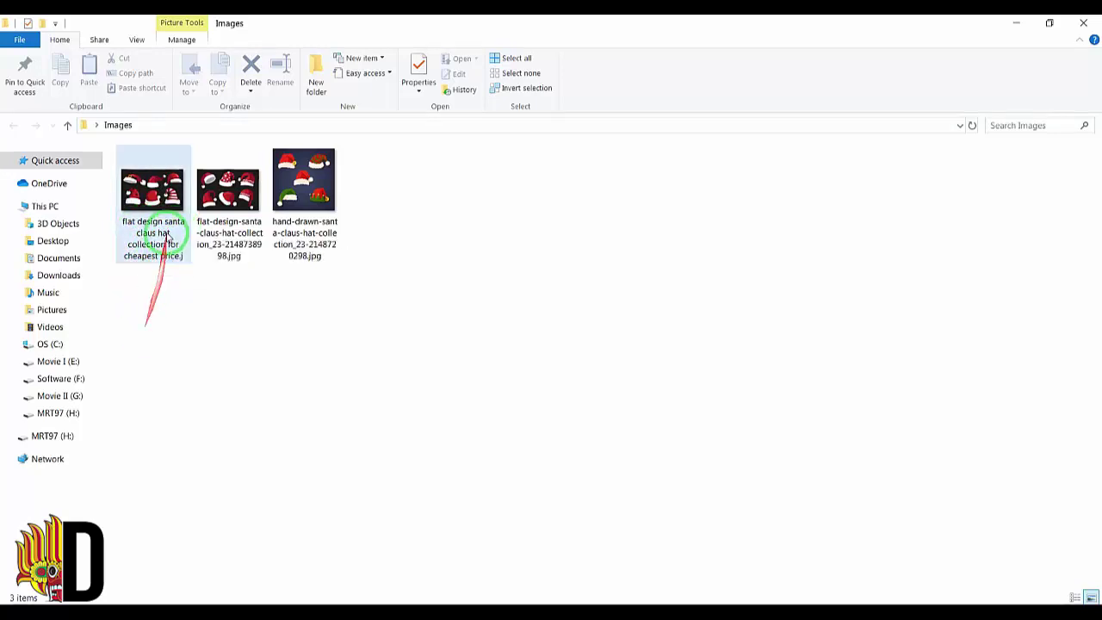
click(177, 313)
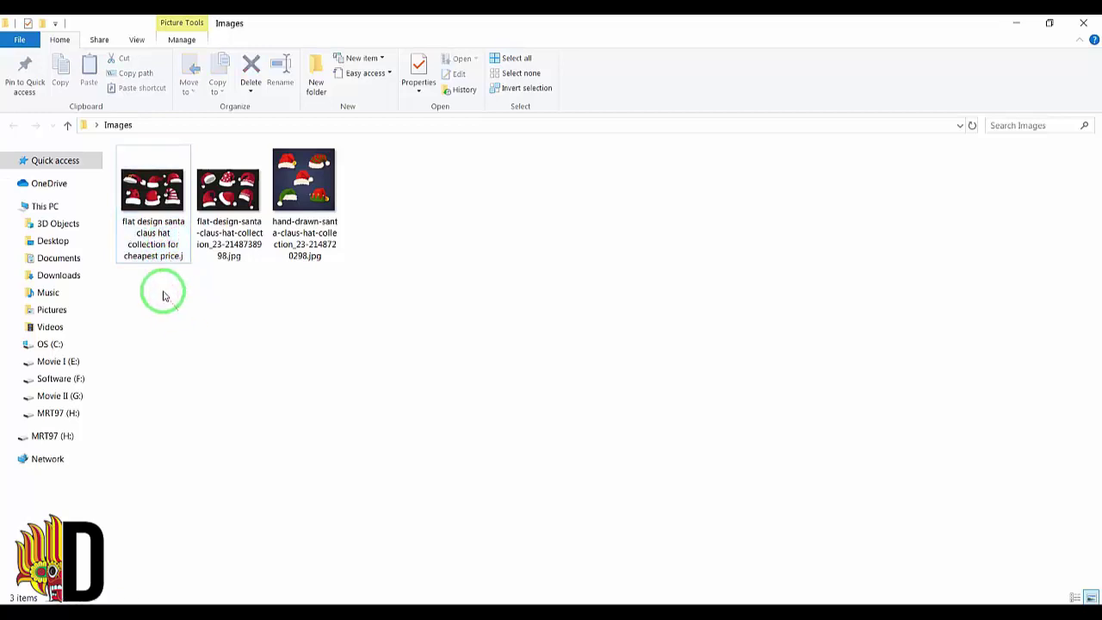
mouse_move(148, 261)
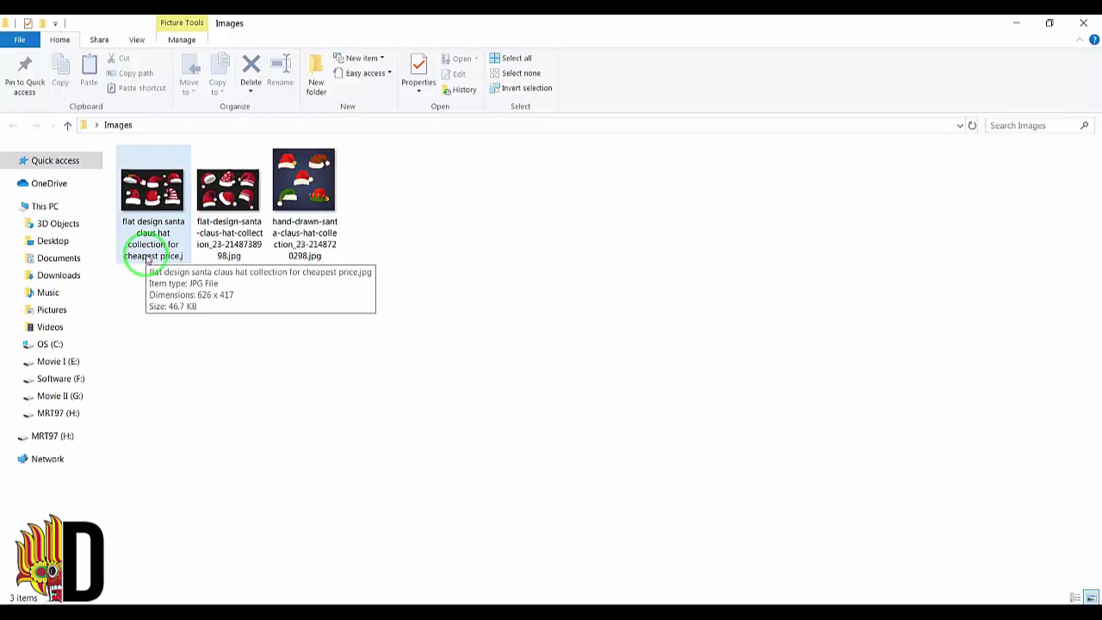
click(244, 225)
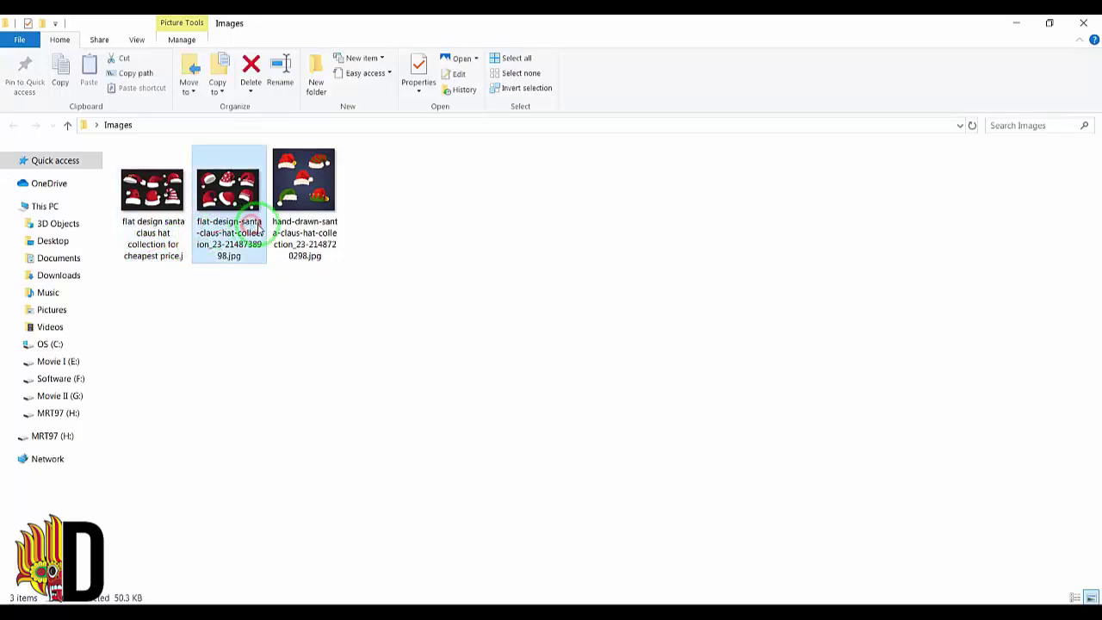
View the hand-drawn Santa hat image at full size and close the viewer.
click(316, 235)
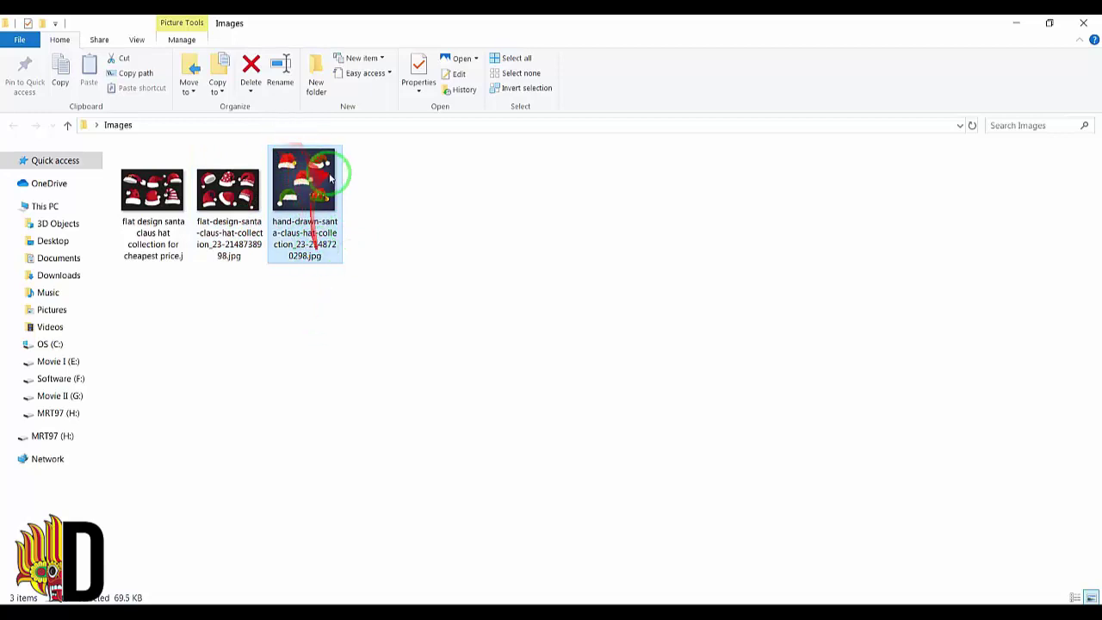
double_click(323, 207)
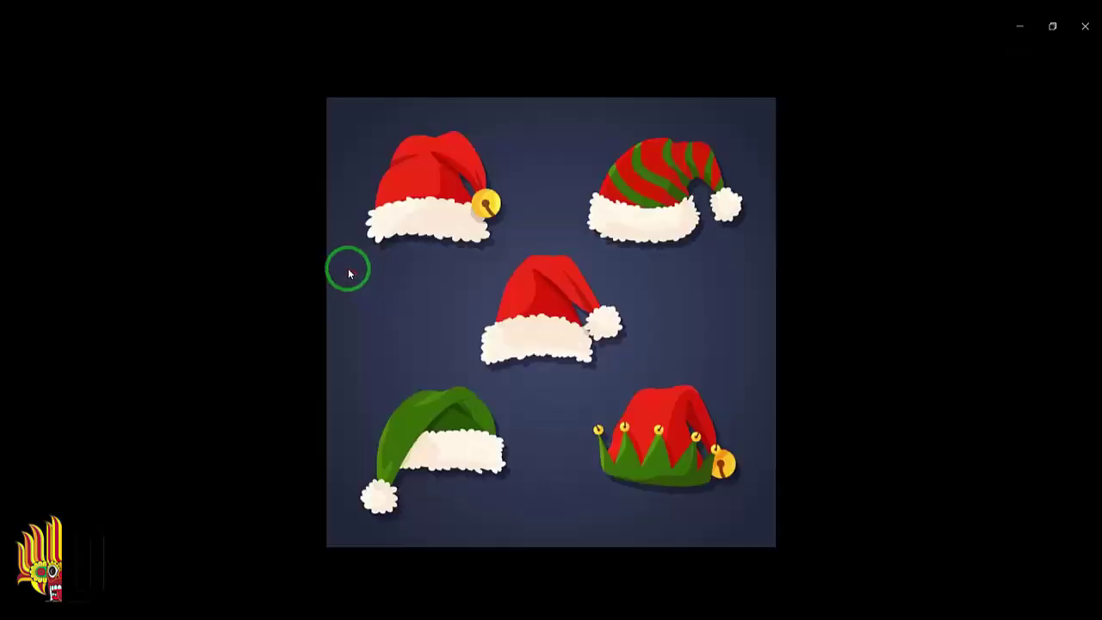
mouse_move(349, 268)
mouse_down()
mouse_move(750, 283)
mouse_move(671, 66)
mouse_up()
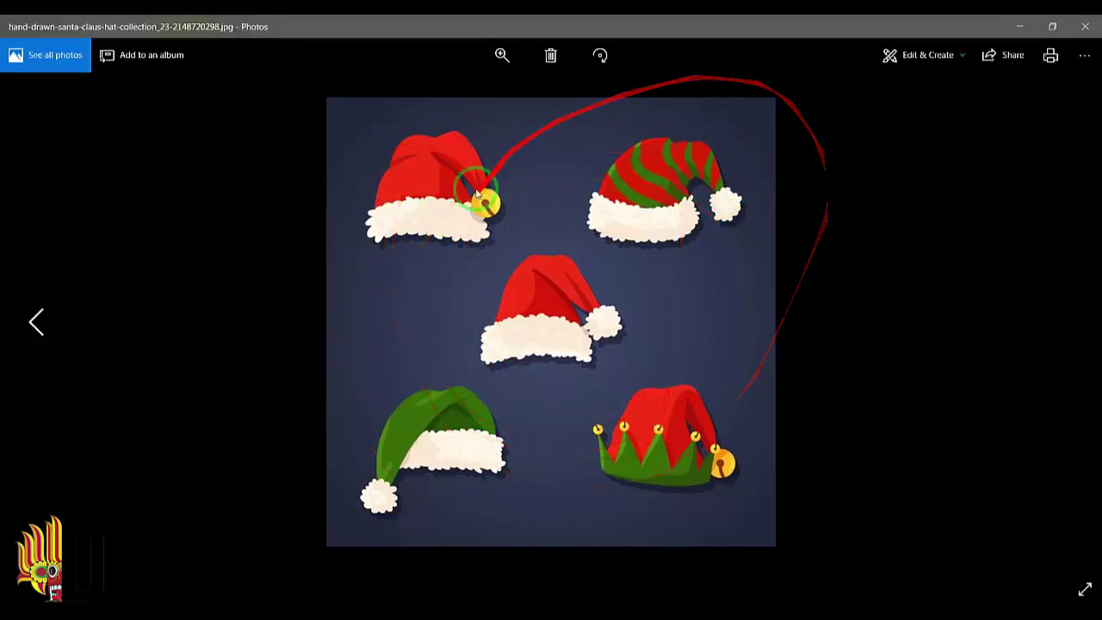
click(1084, 26)
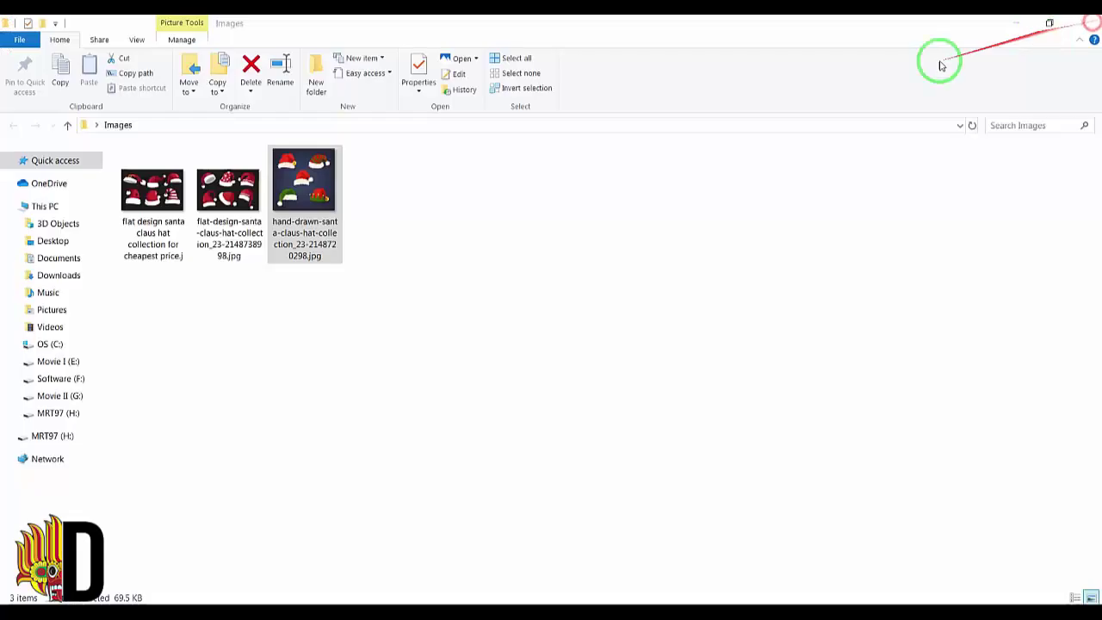
Rename the hand-drawn Santa hat image as "multi color santa claus hat collection for decoration.jpg".
click(291, 248)
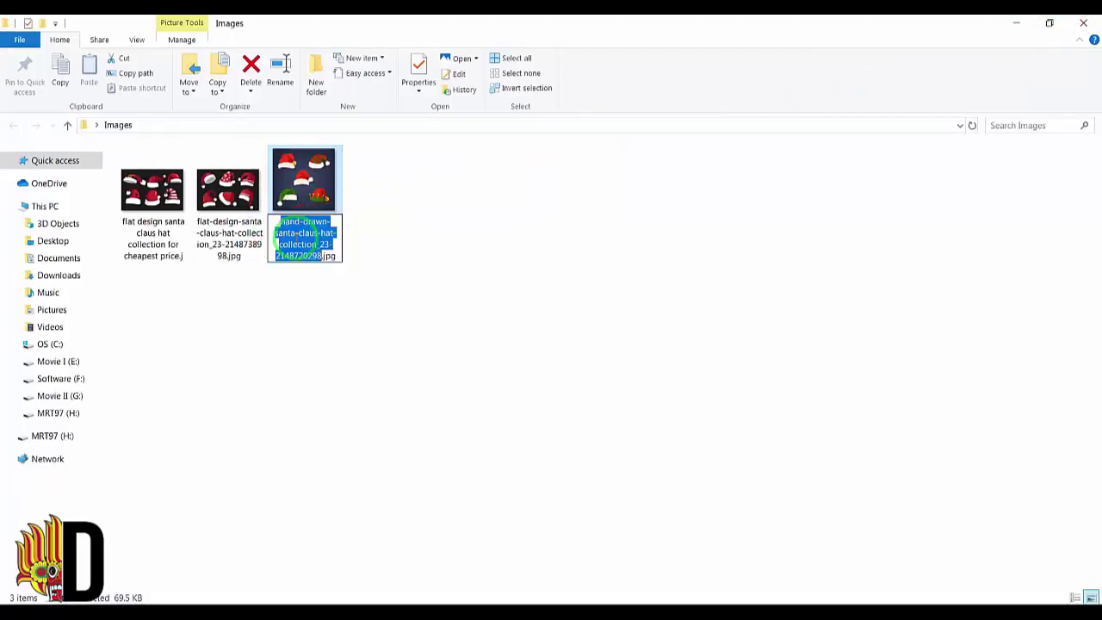
text(multi)
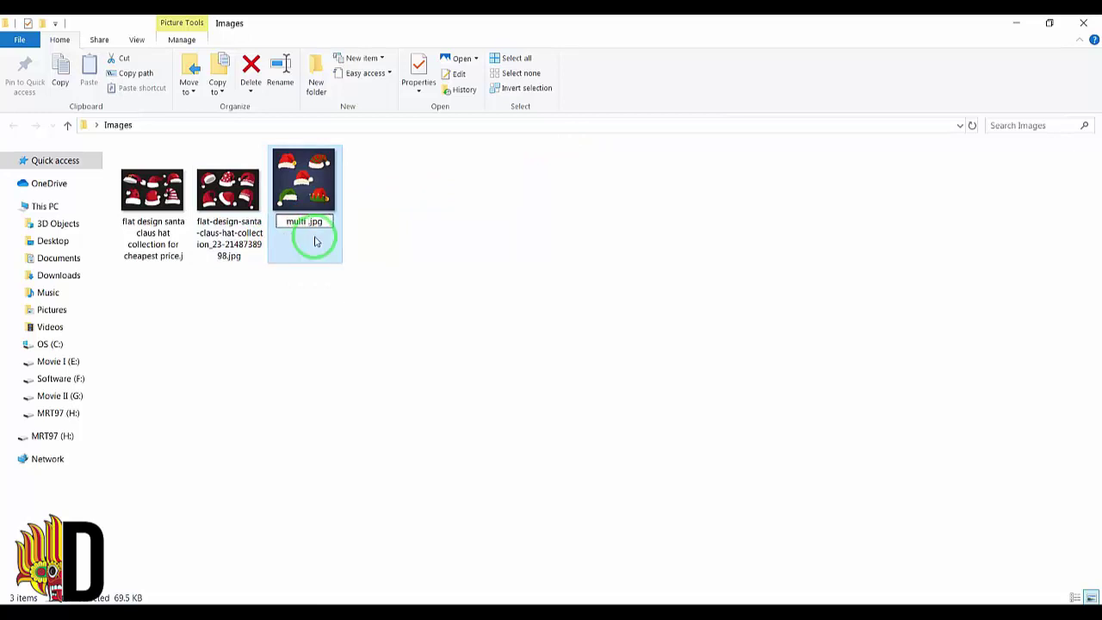
text( colo)
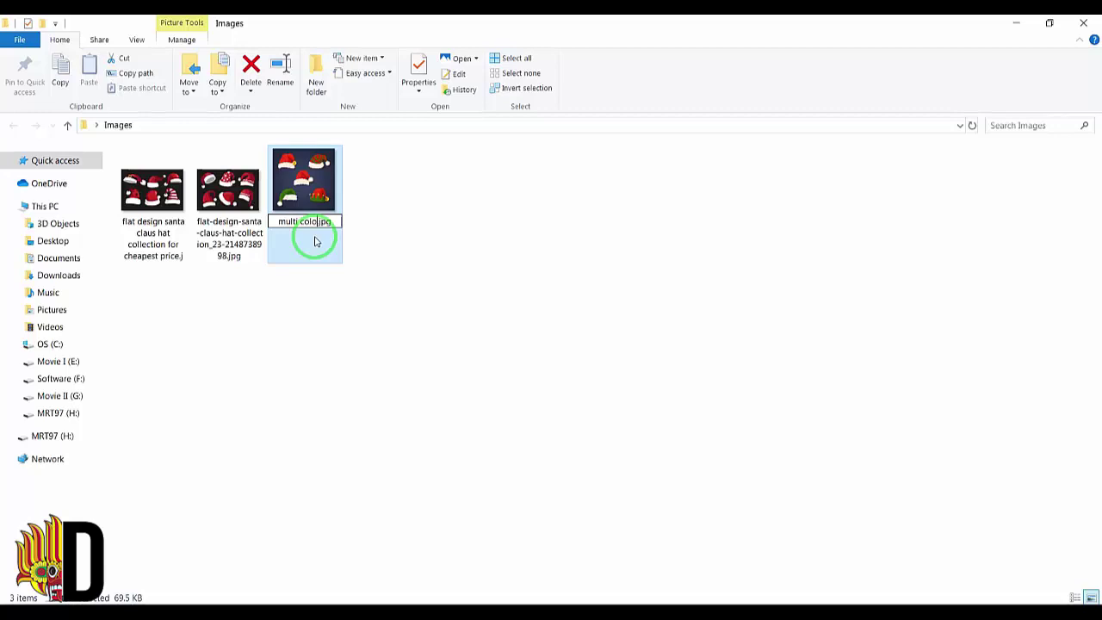
text(r santa)
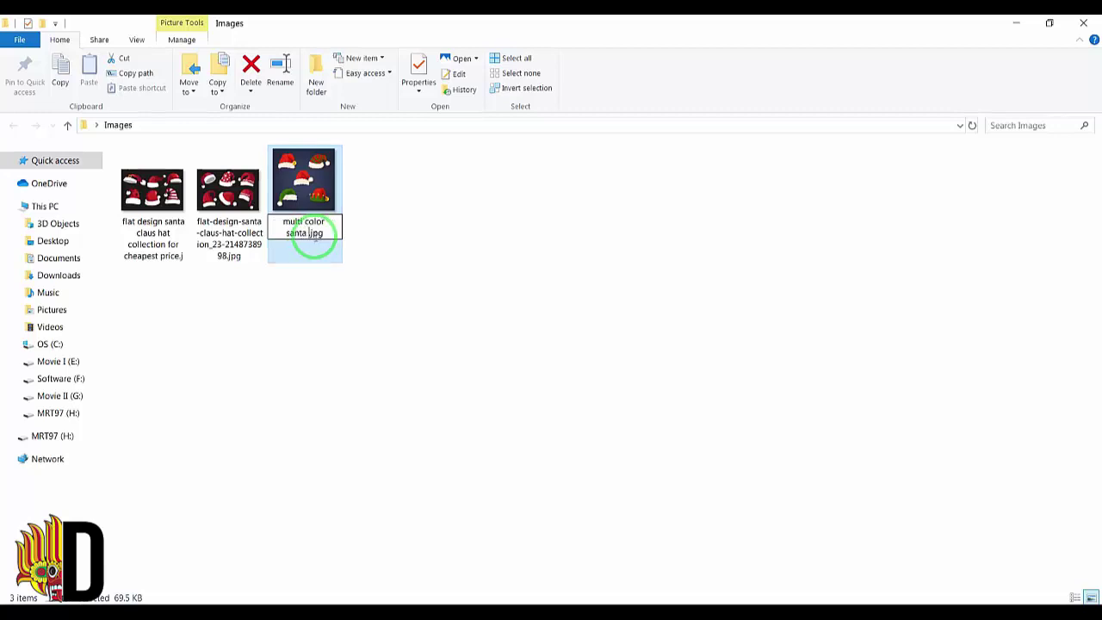
text( claus)
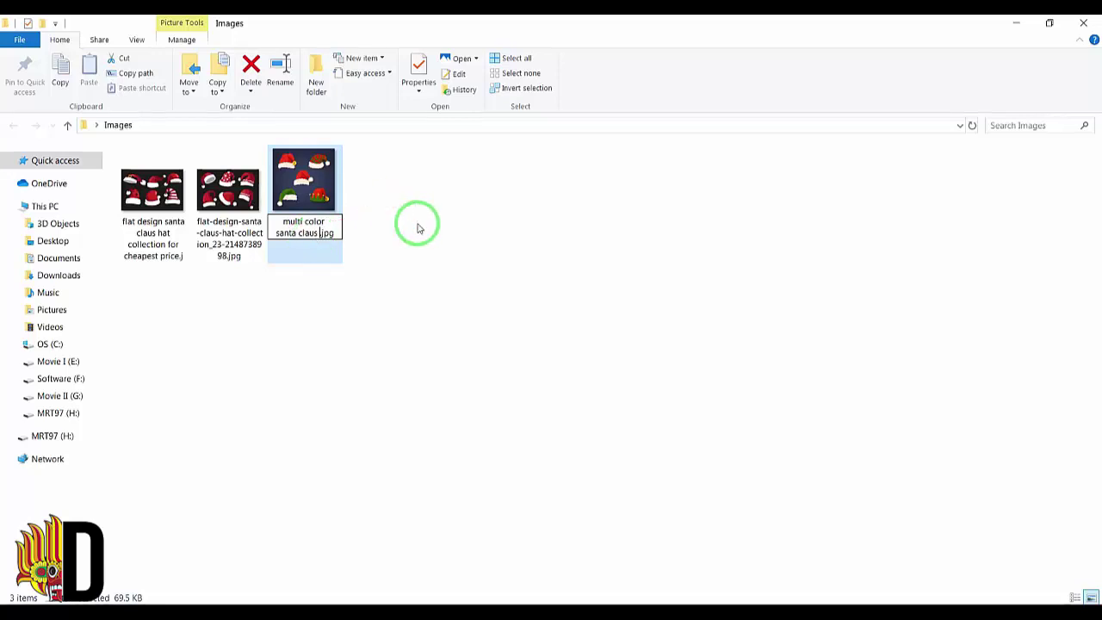
text(hat)
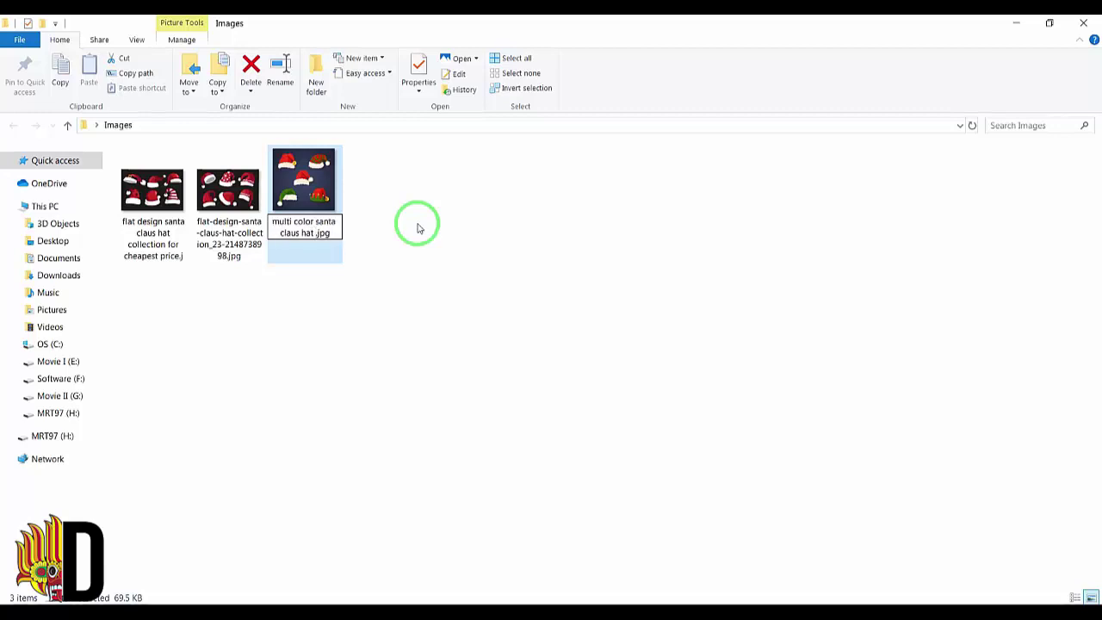
text( colle)
text(ct)
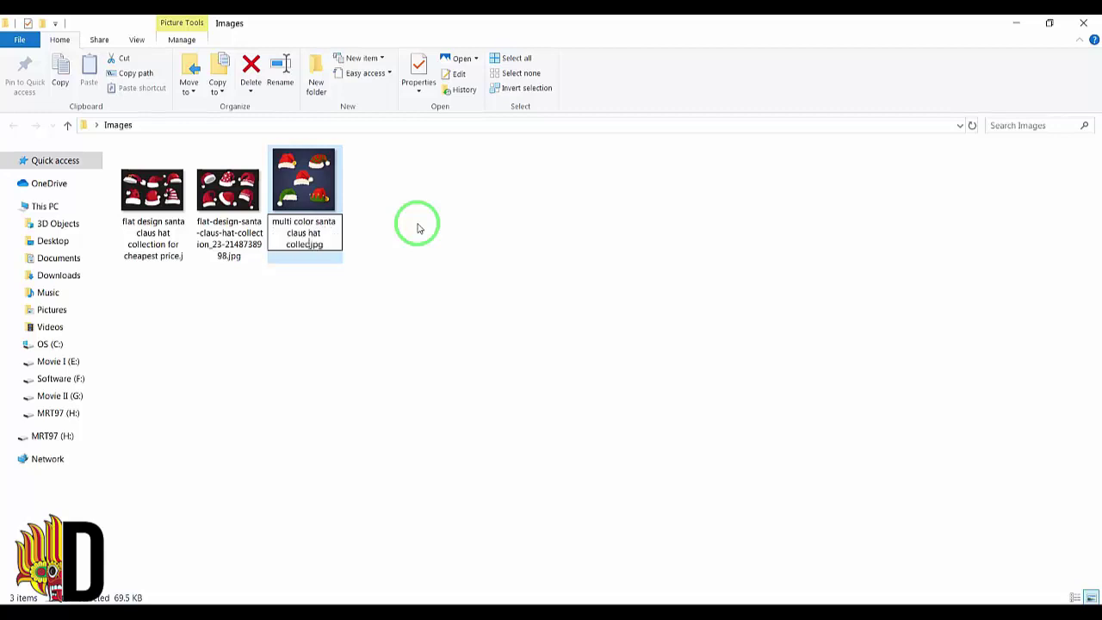
text(ion for )
text(decoratio)
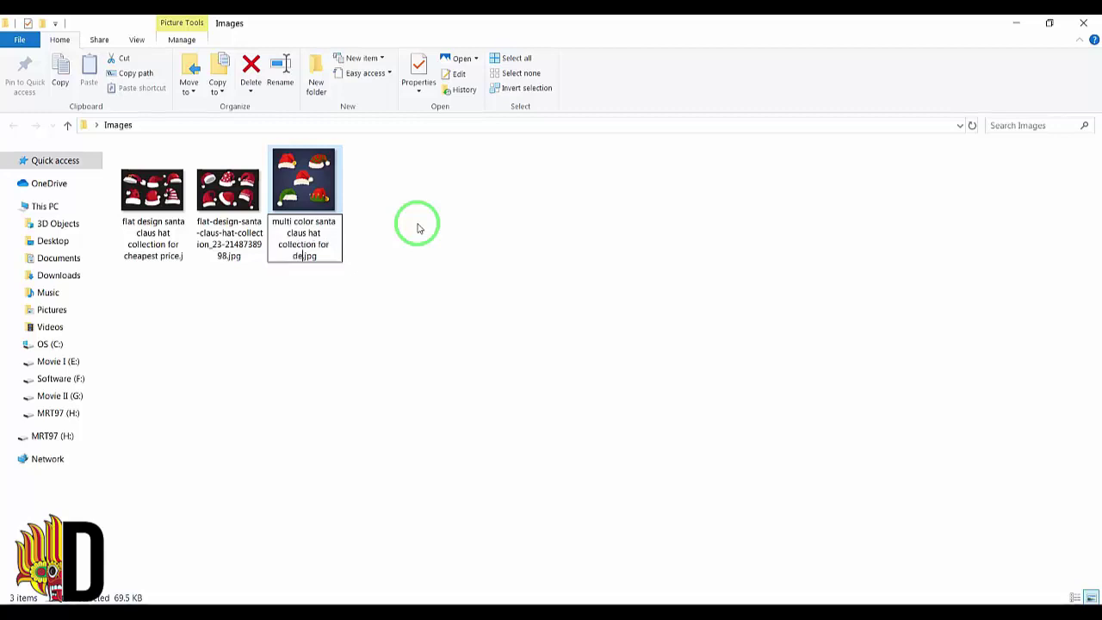
text(n)
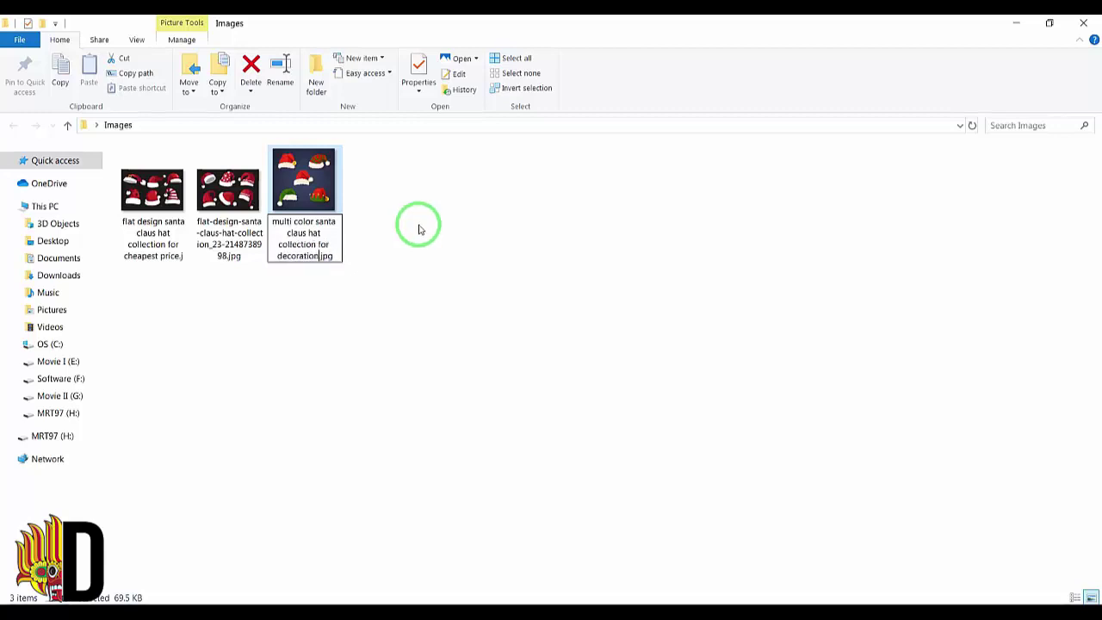
key(Return)
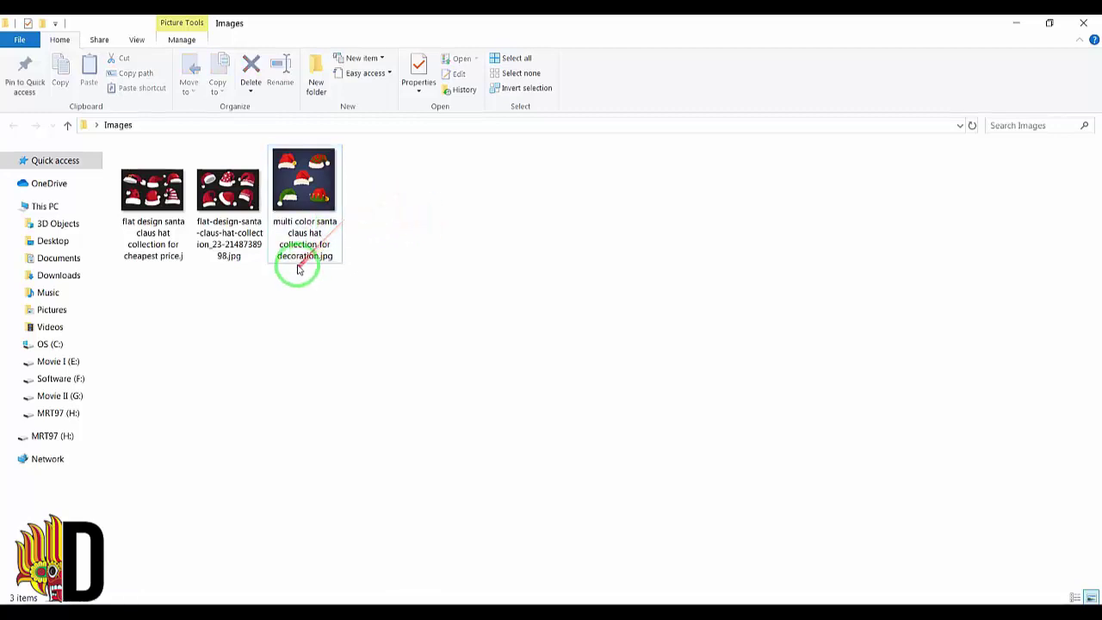
click(307, 246)
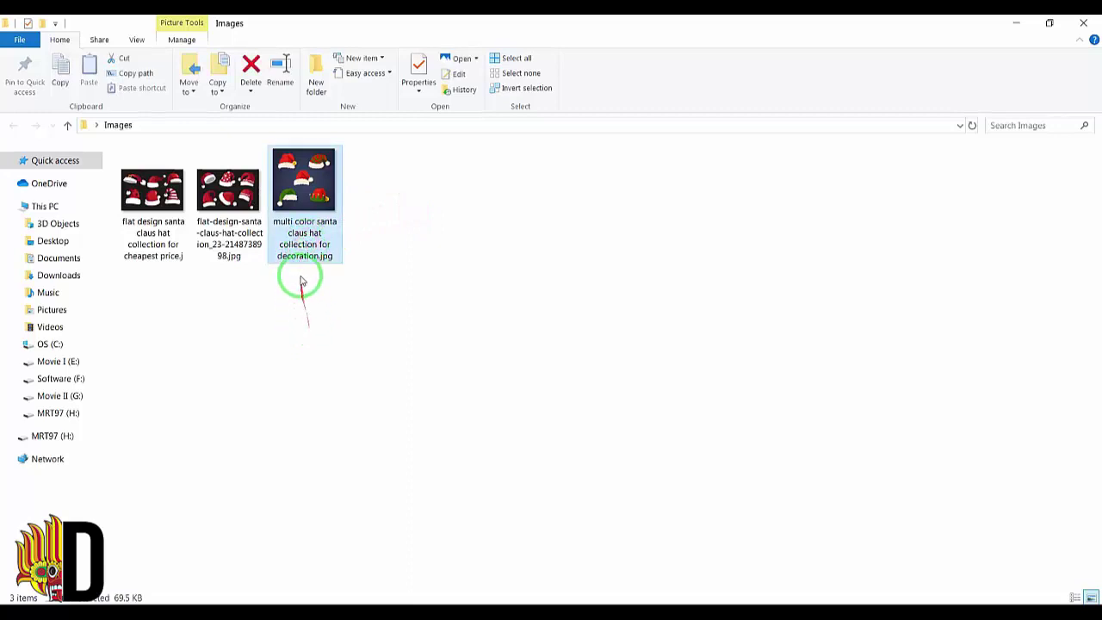
click(317, 252)
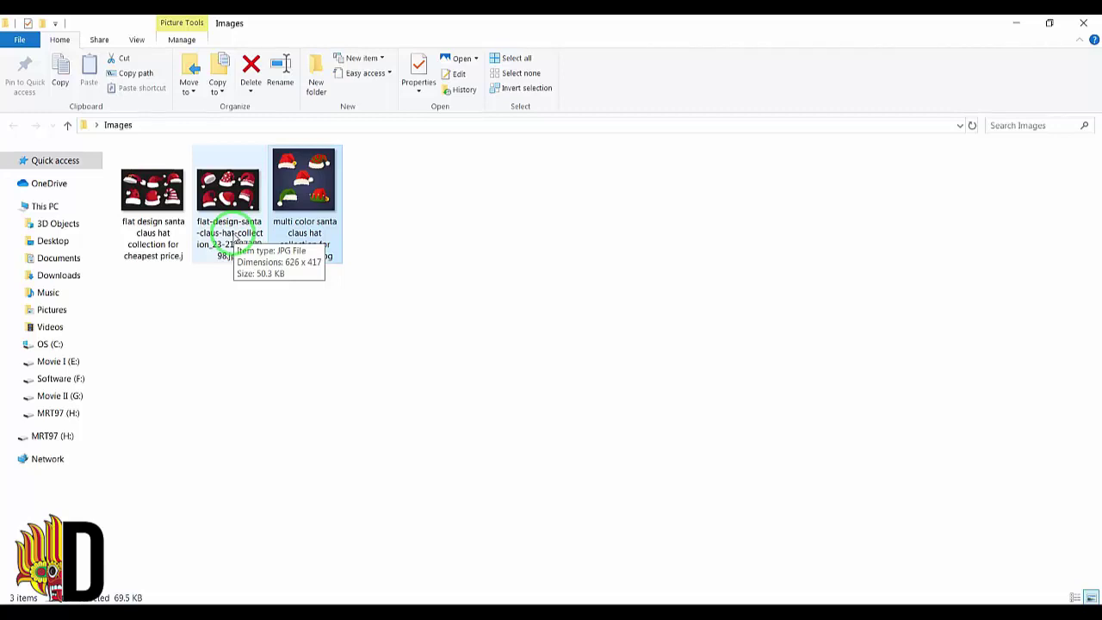
Rename the remaining hyphenated flat-design image as "multi design santa claus hat for xmas party.jpg".
ctrl+click(235, 231)
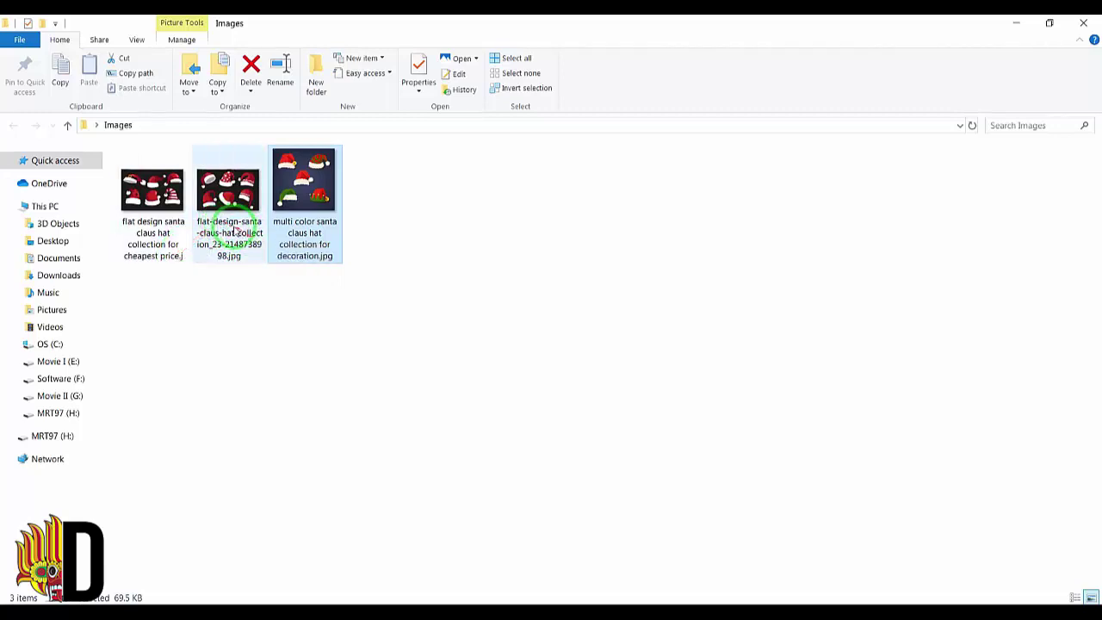
click(234, 230)
click(232, 245)
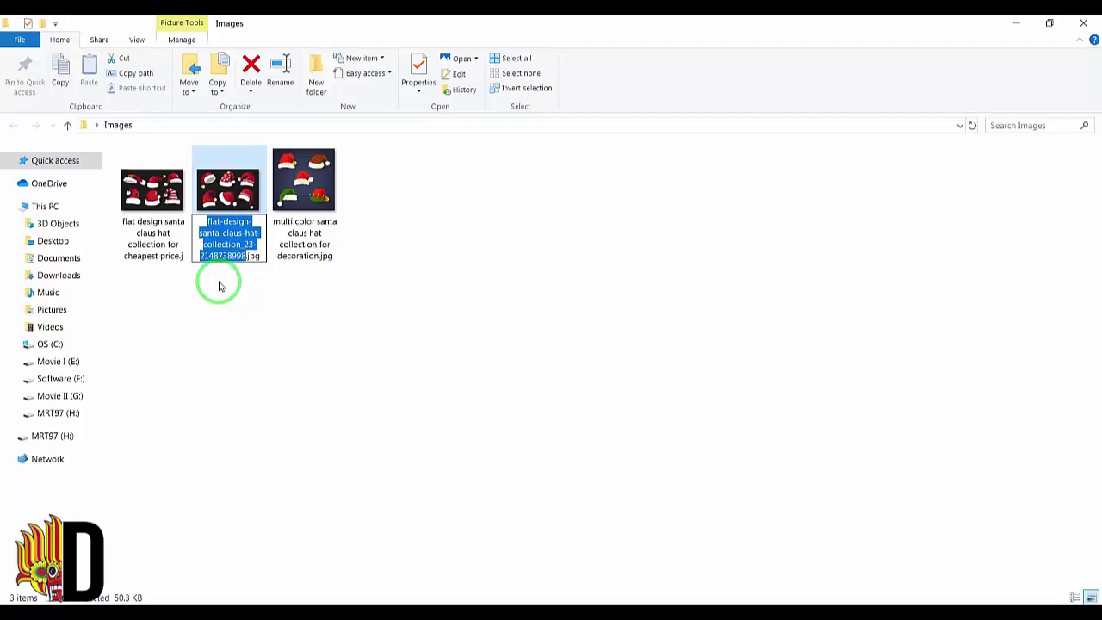
text(mu)
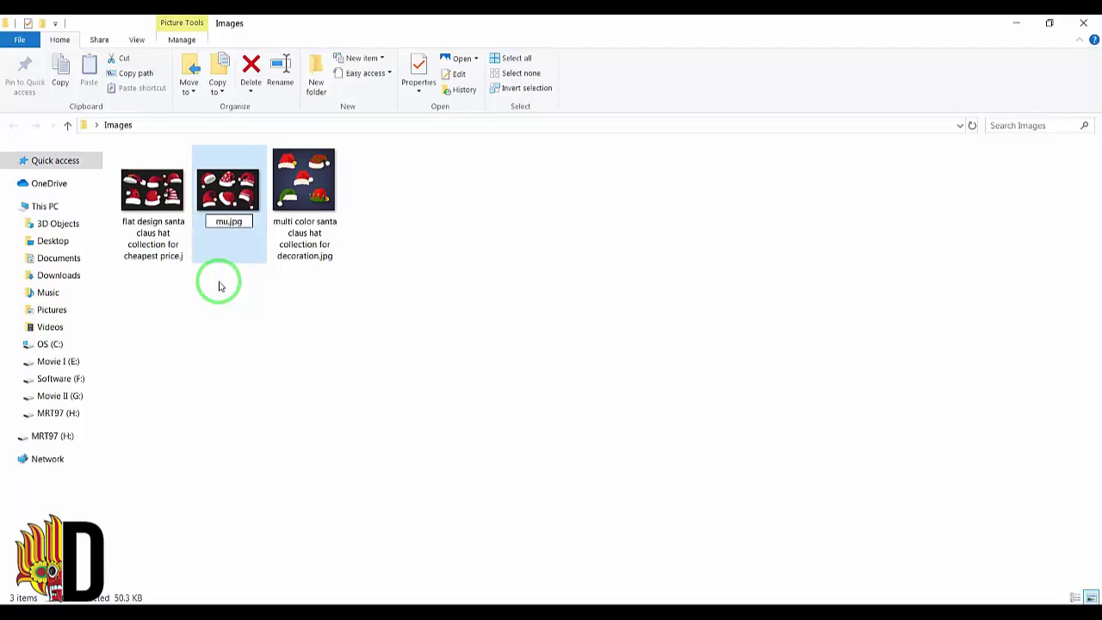
text(lti design)
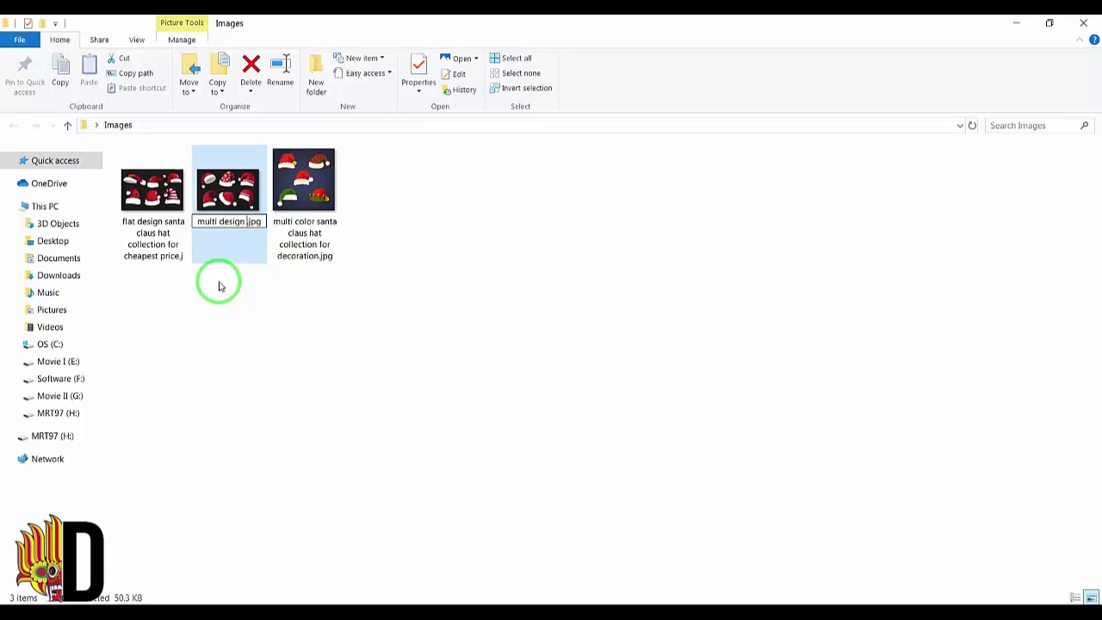
text( santa c)
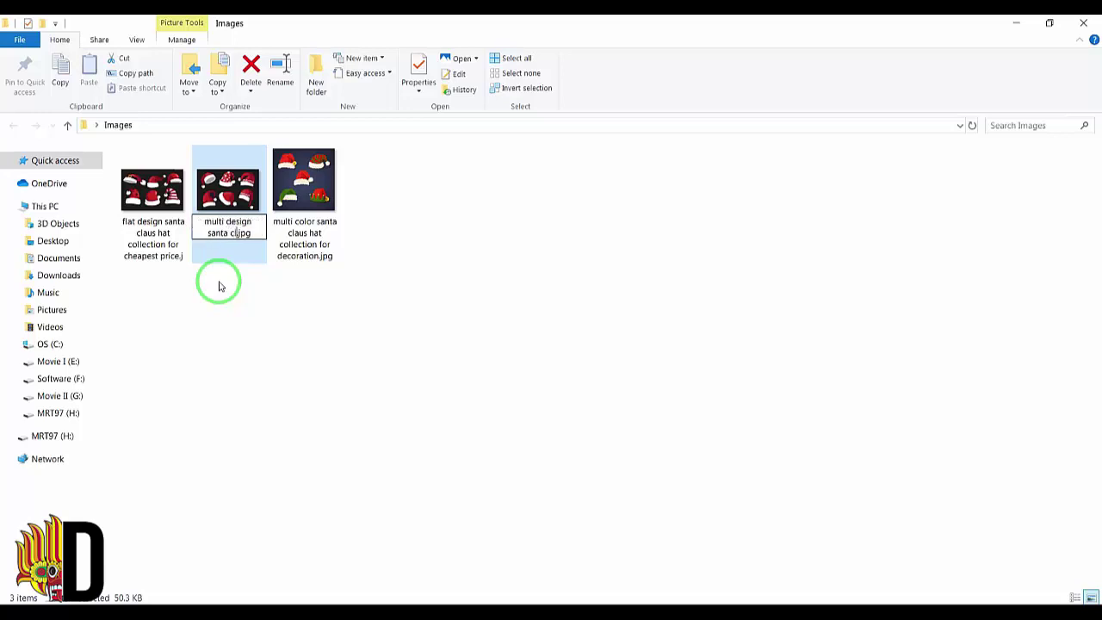
text(laus hat for )
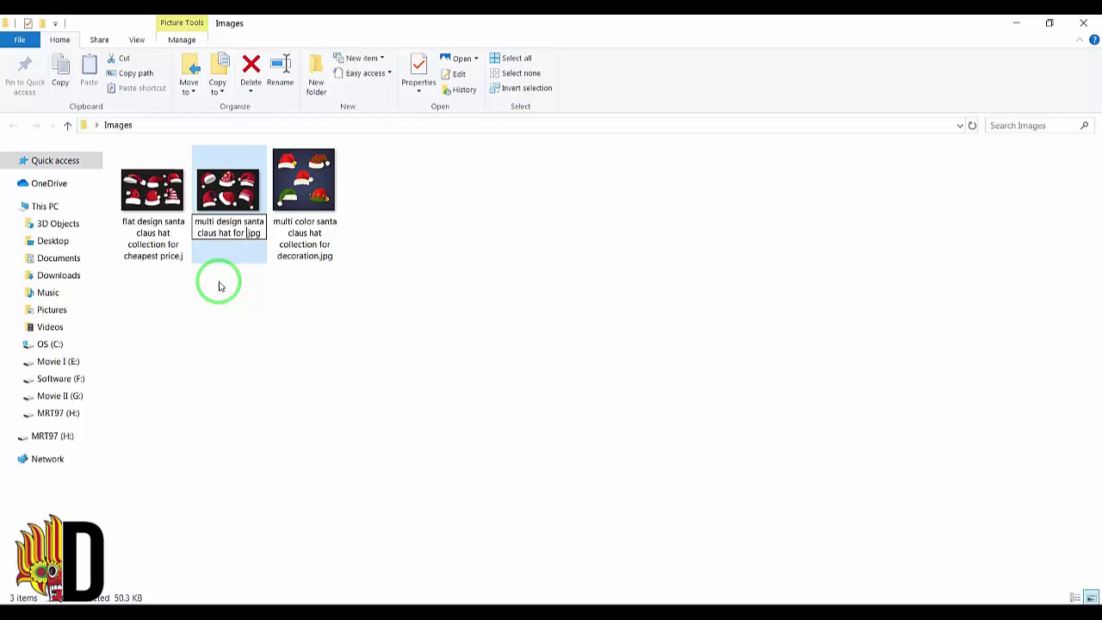
text(xm)
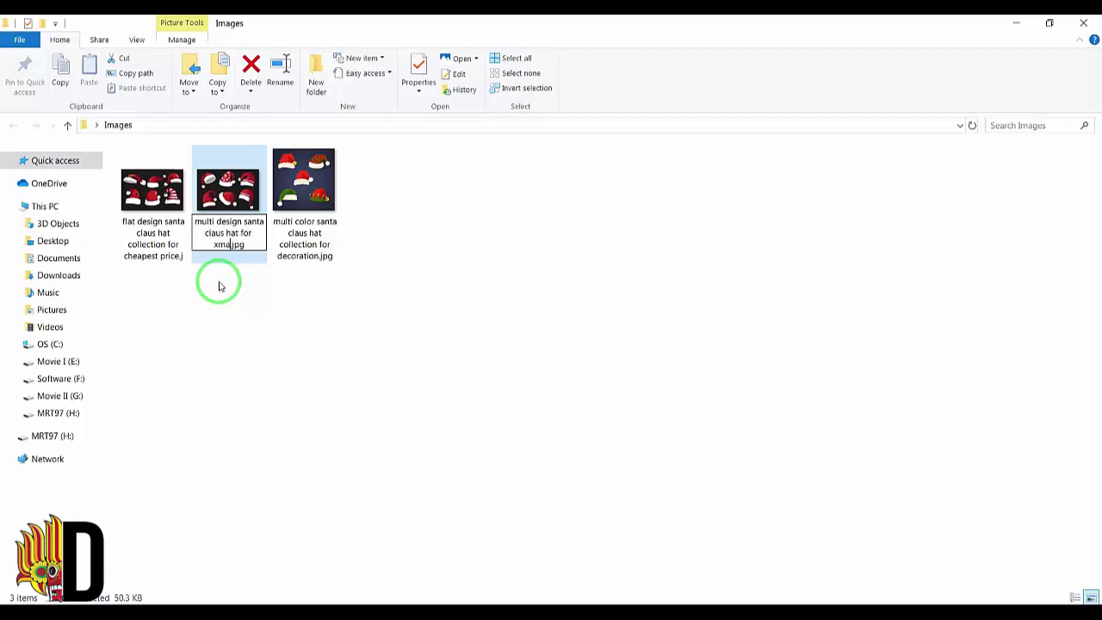
text(as party)
key(Return)
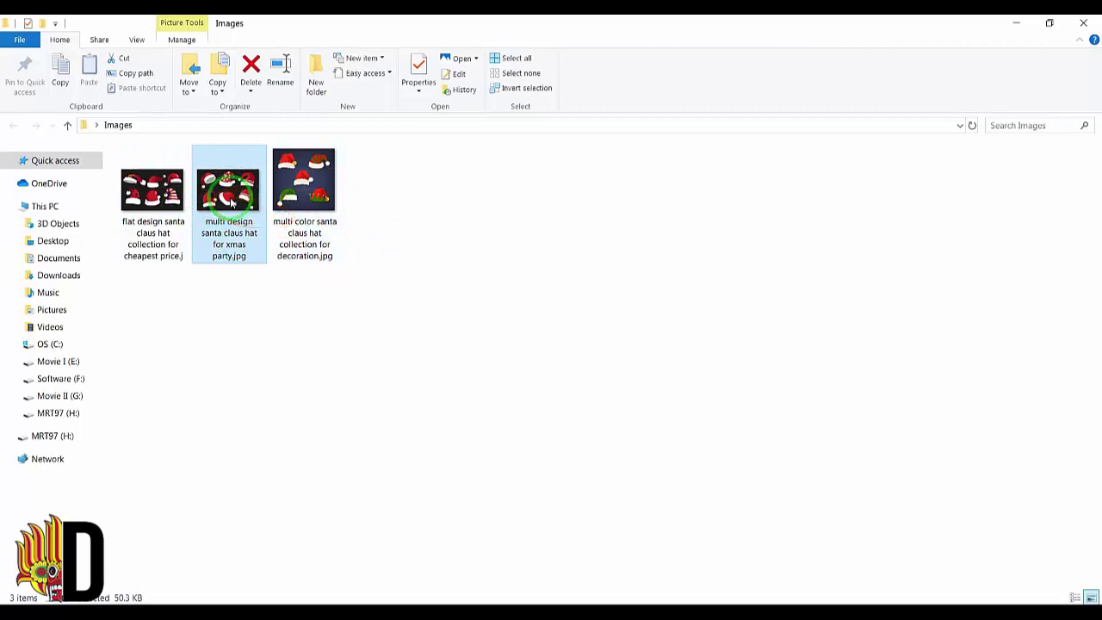
click(363, 295)
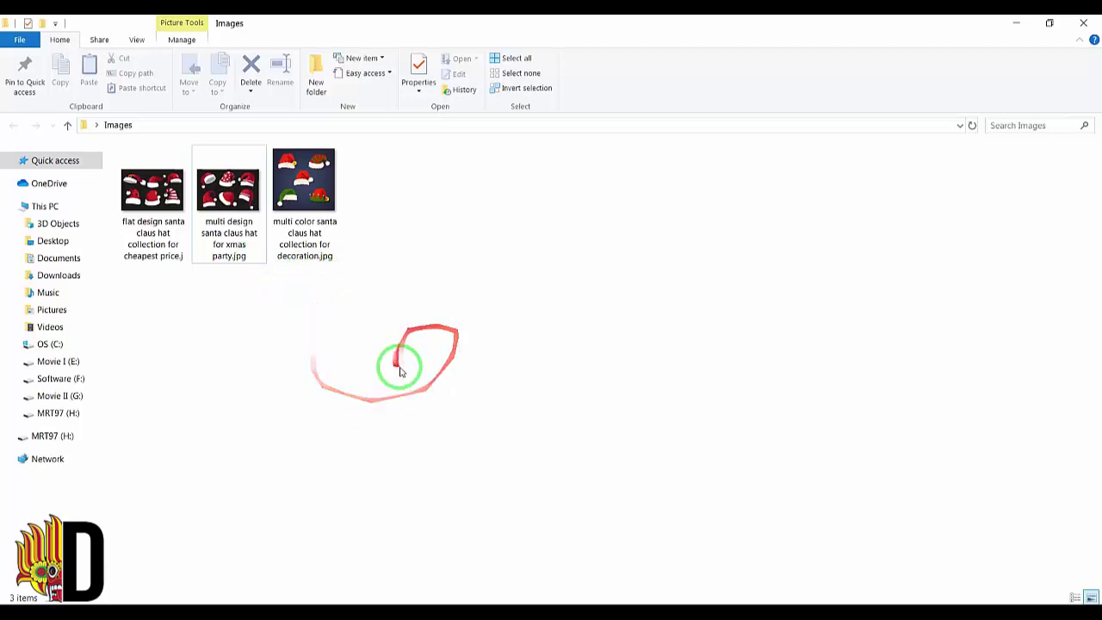
Switch to the SecDevil upload page in Chrome and add all three Santa hat images from the desktop's Images folder.
click(401, 598)
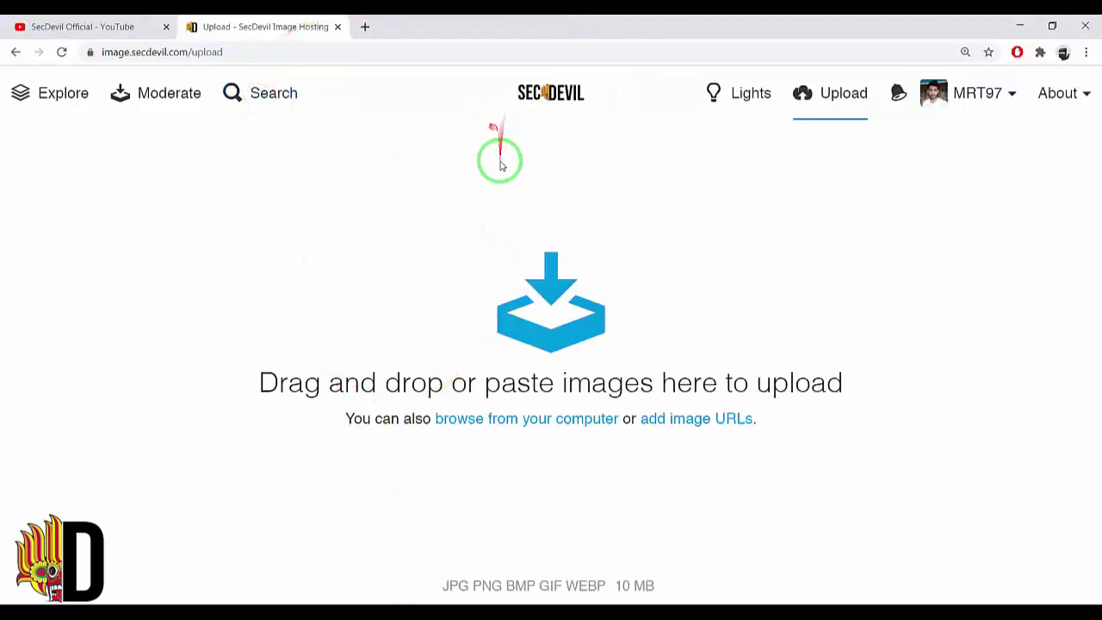
click(543, 303)
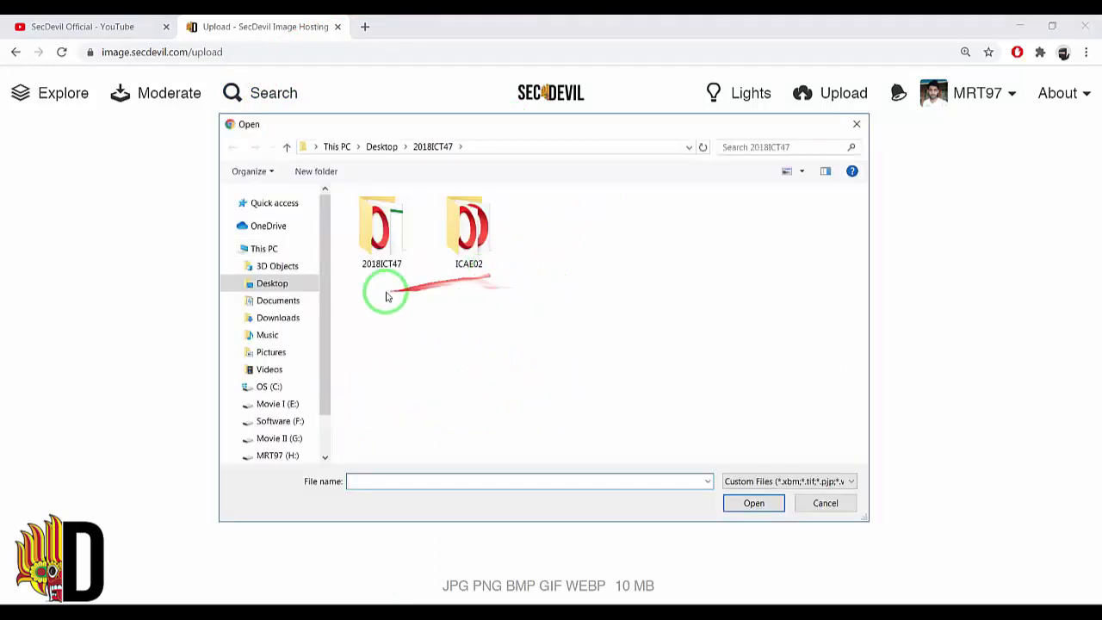
click(381, 146)
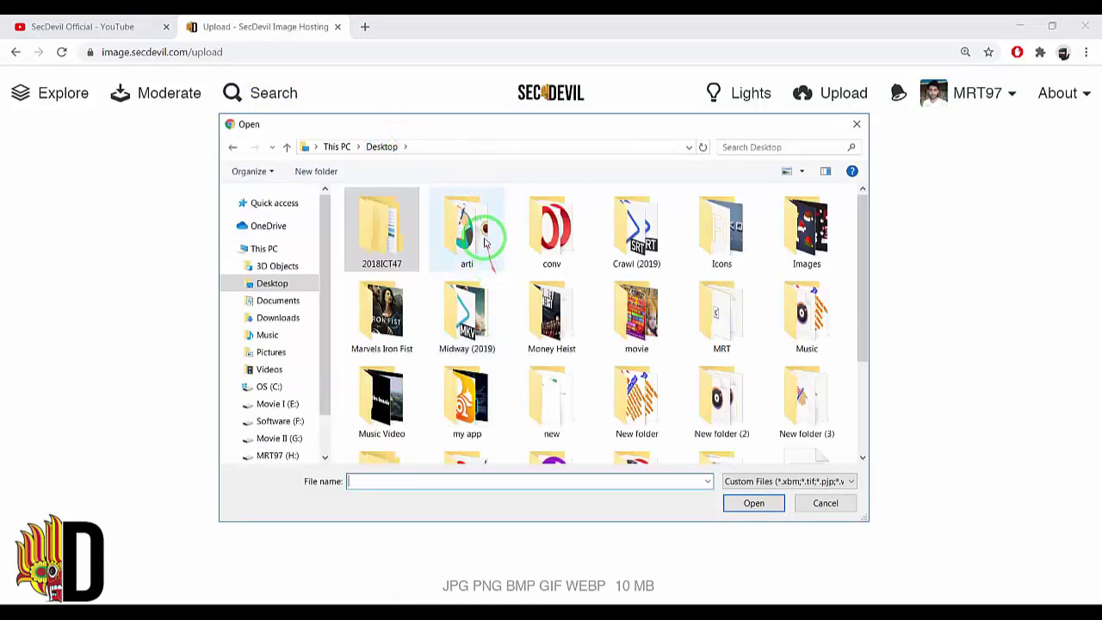
double_click(807, 225)
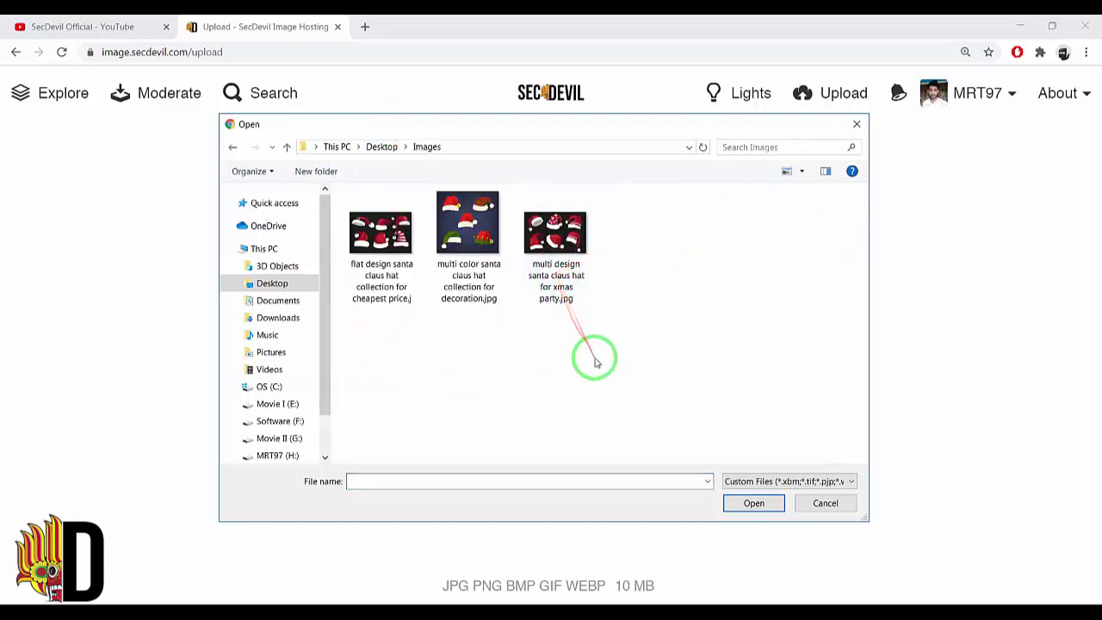
drag(651, 381, 376, 233)
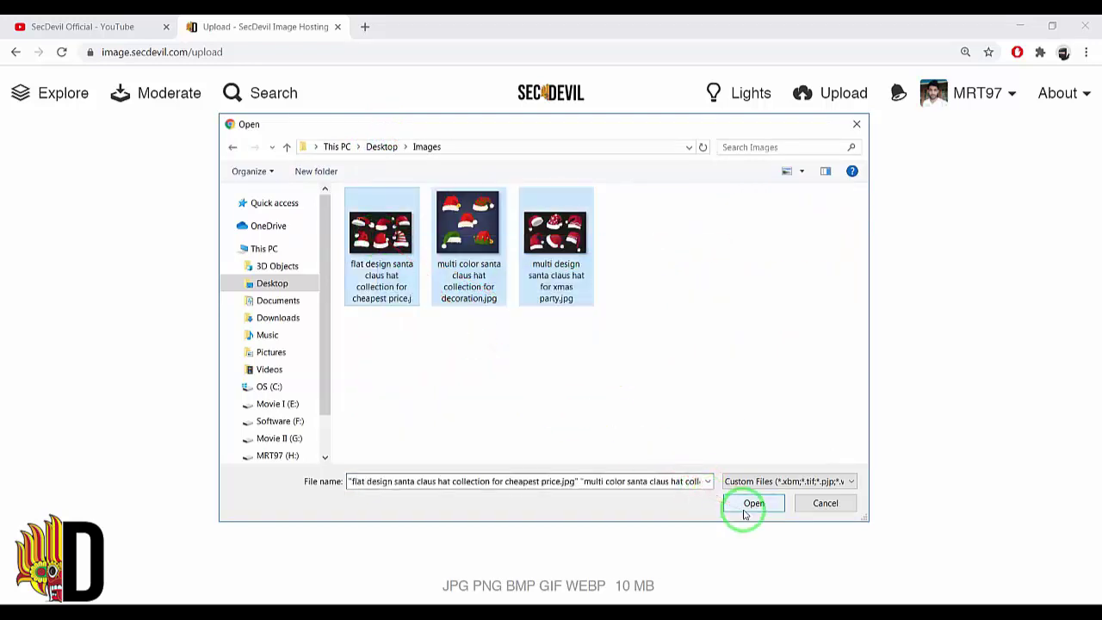
click(747, 506)
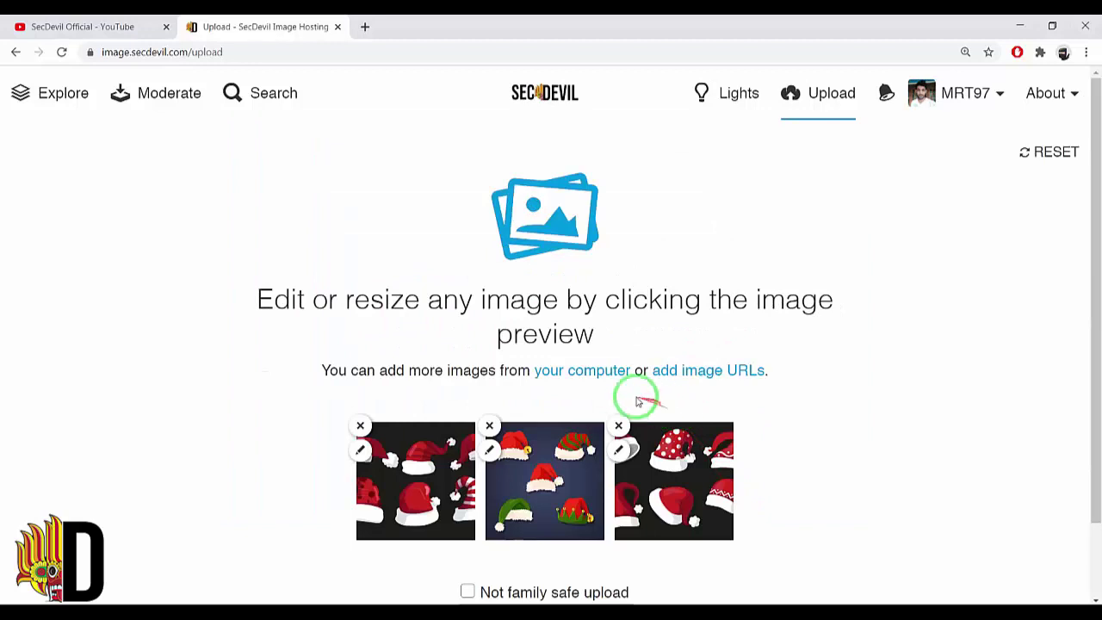
Upload the three added Santa hat images to the hosting site.
scroll(614, 386, down, 1)
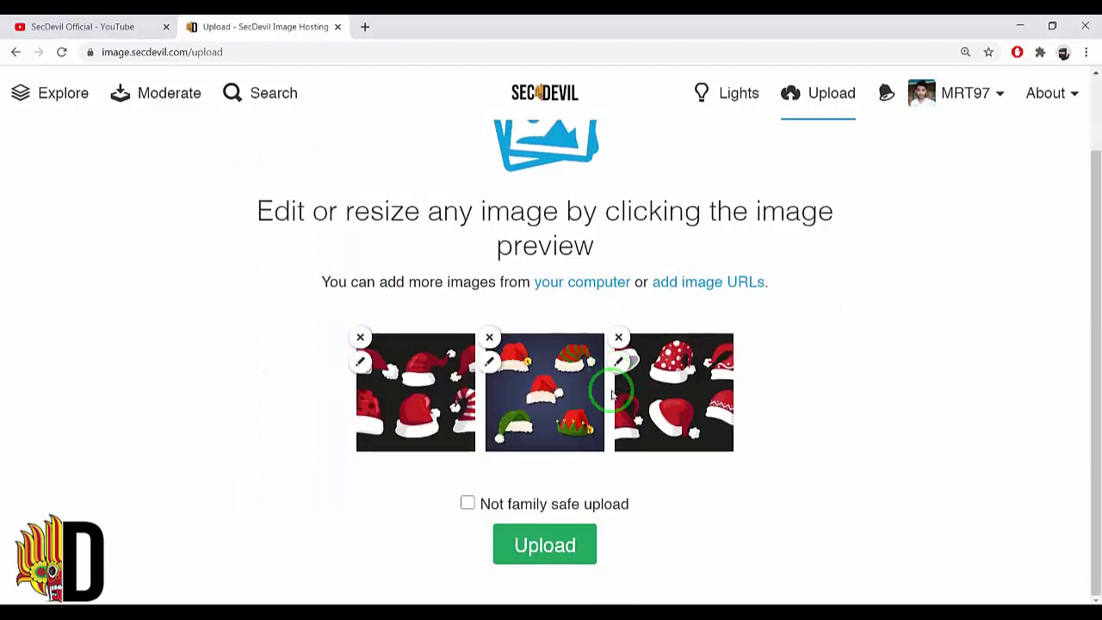
click(567, 548)
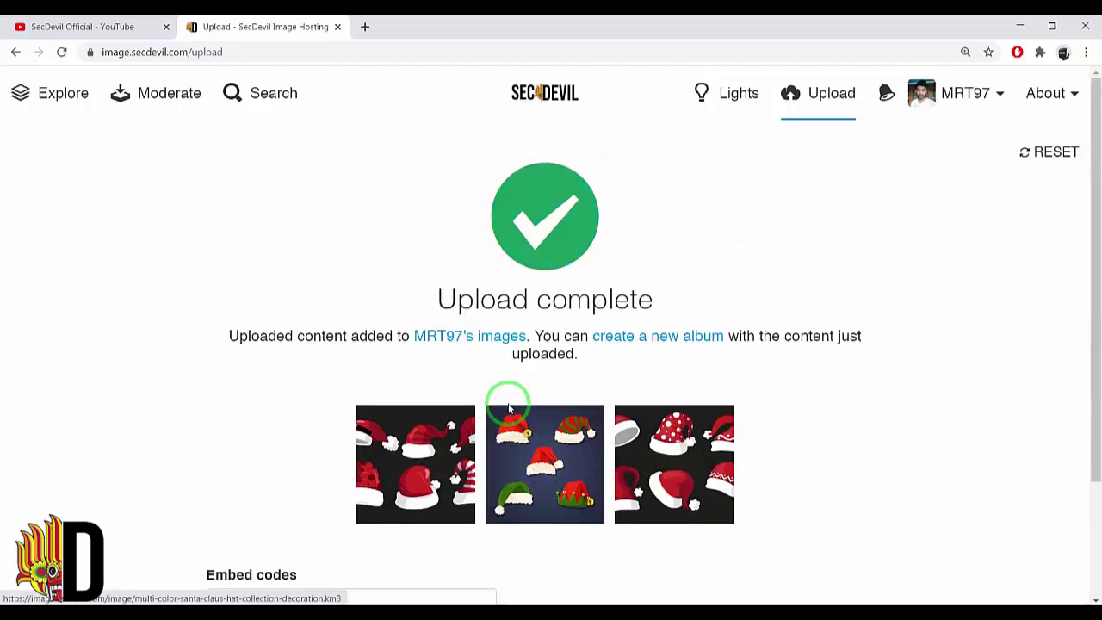
Examine the viewer links in the embed codes section and the short image identifiers at their ends.
scroll(507, 401, down, 2)
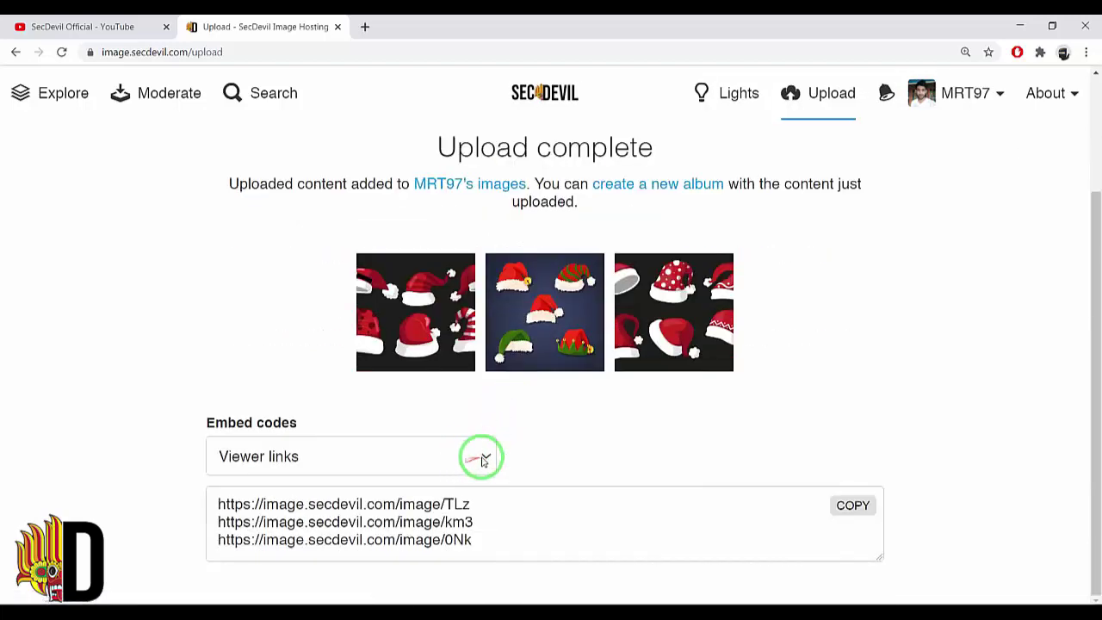
click(454, 504)
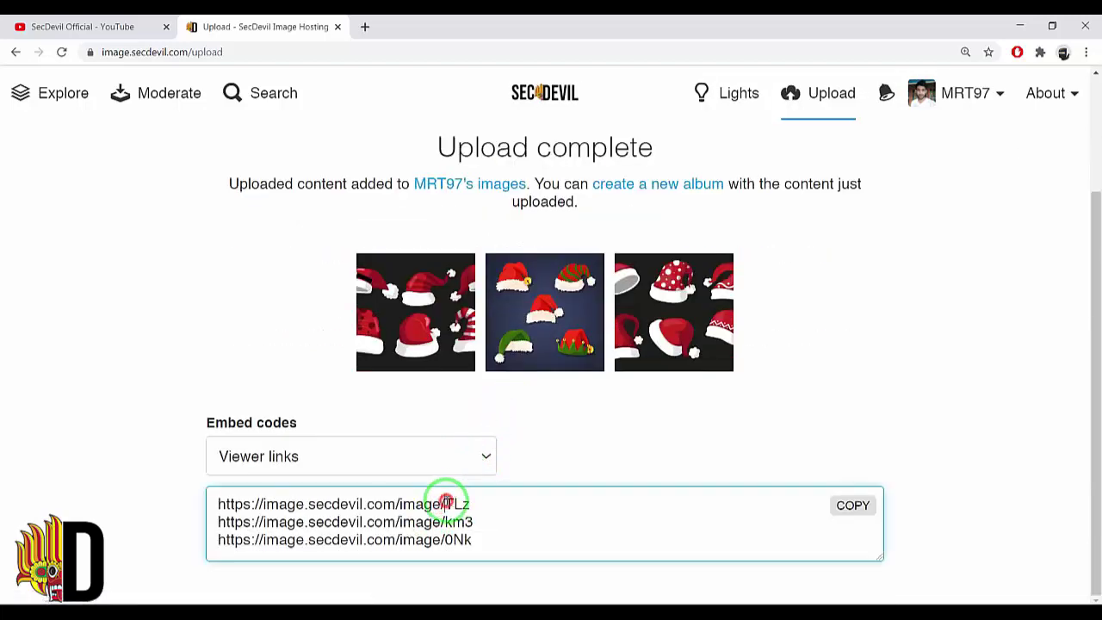
double_click(454, 503)
click(456, 503)
click(440, 522)
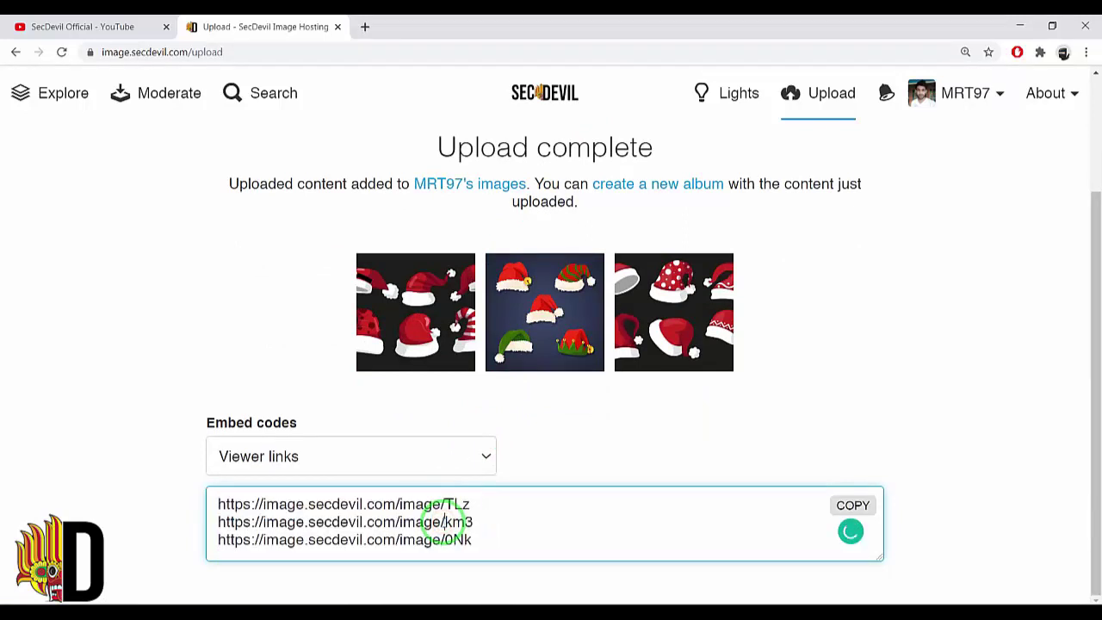
double_click(455, 522)
click(456, 533)
click(445, 540)
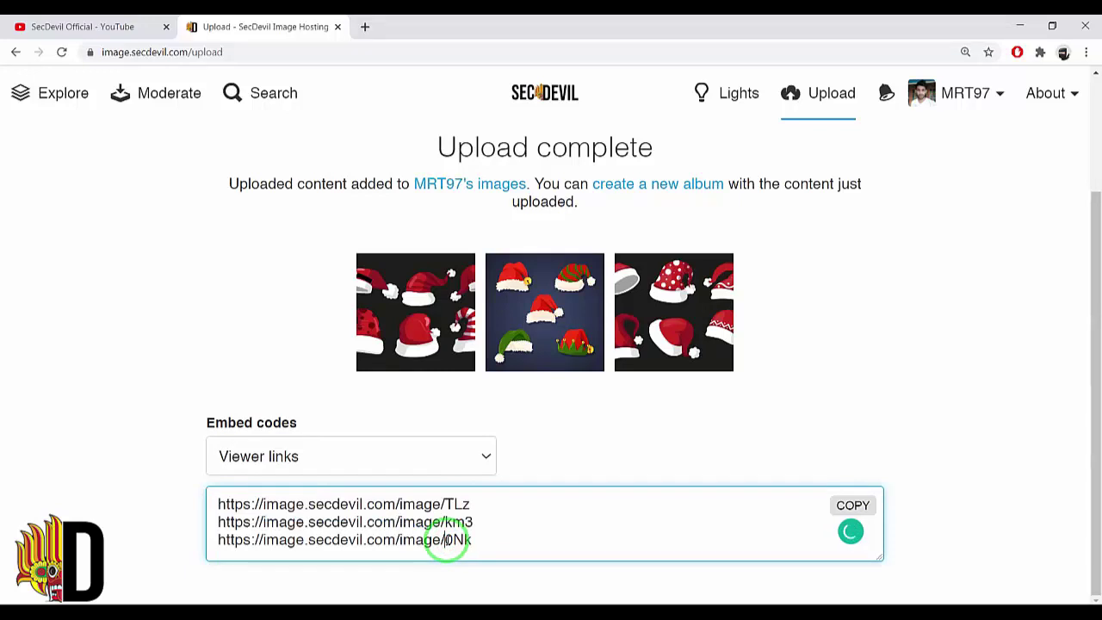
click(479, 539)
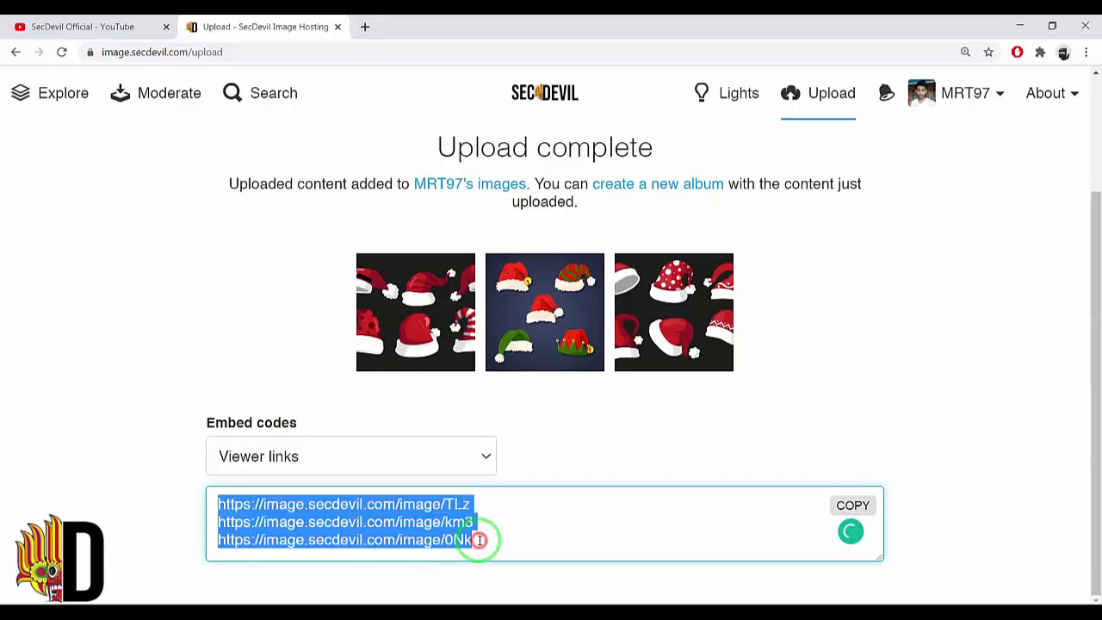
Switch the embed codes to the HTML image format and look through the generated code for all three images.
click(481, 457)
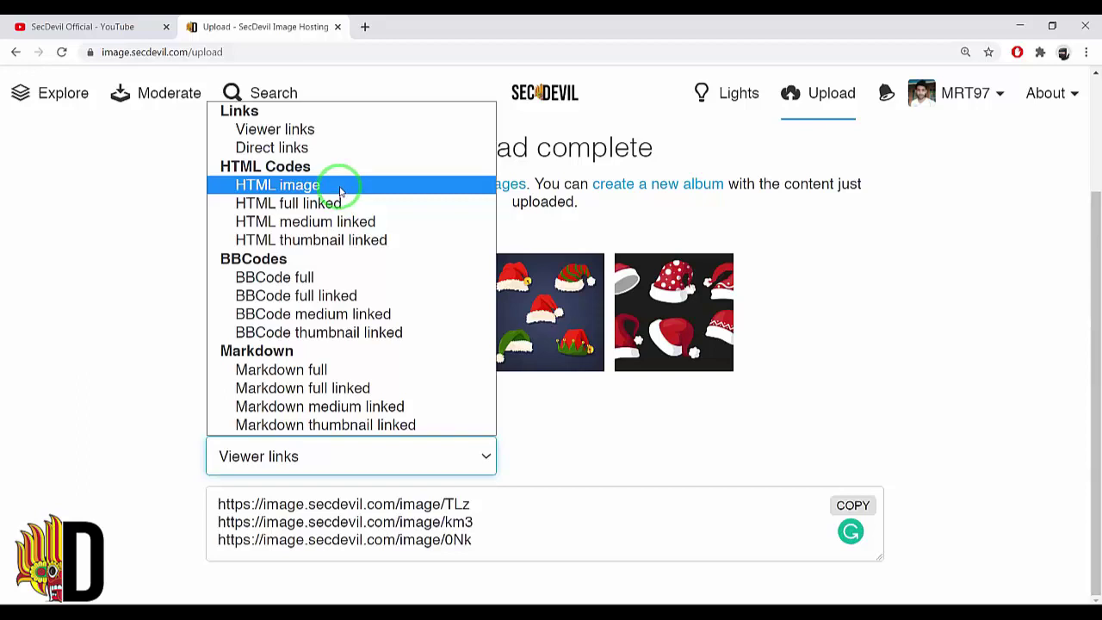
click(340, 191)
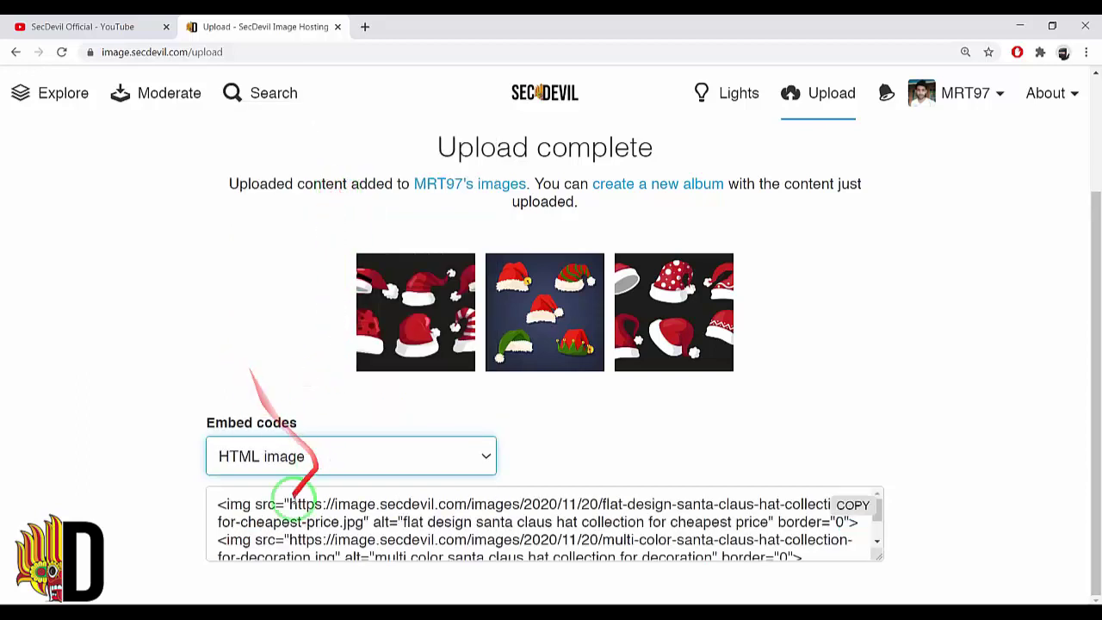
scroll(258, 506, down, 1)
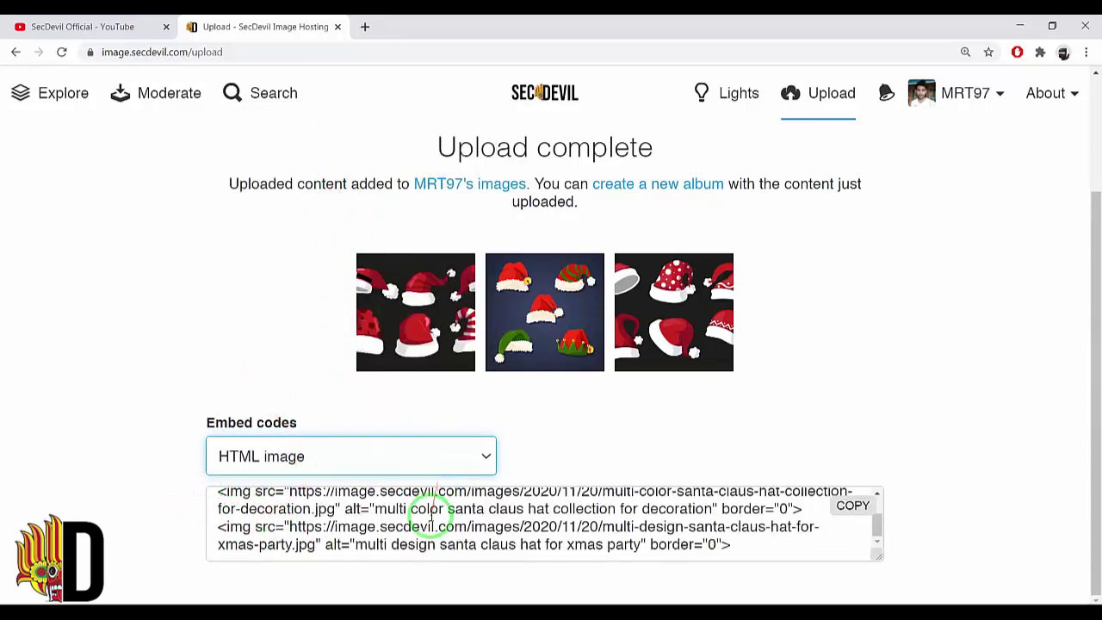
scroll(432, 515, up, 1)
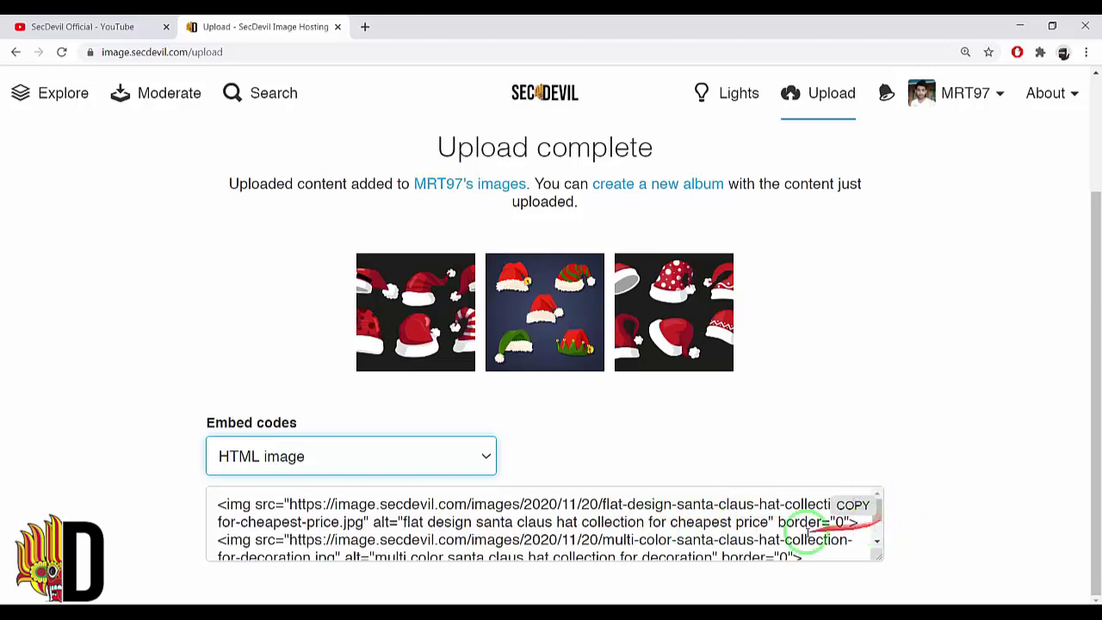
Examine the first image's HTML code, checking the file name in its source URL and its alt text.
drag(219, 504, 570, 521)
click(336, 506)
click(486, 505)
click(568, 522)
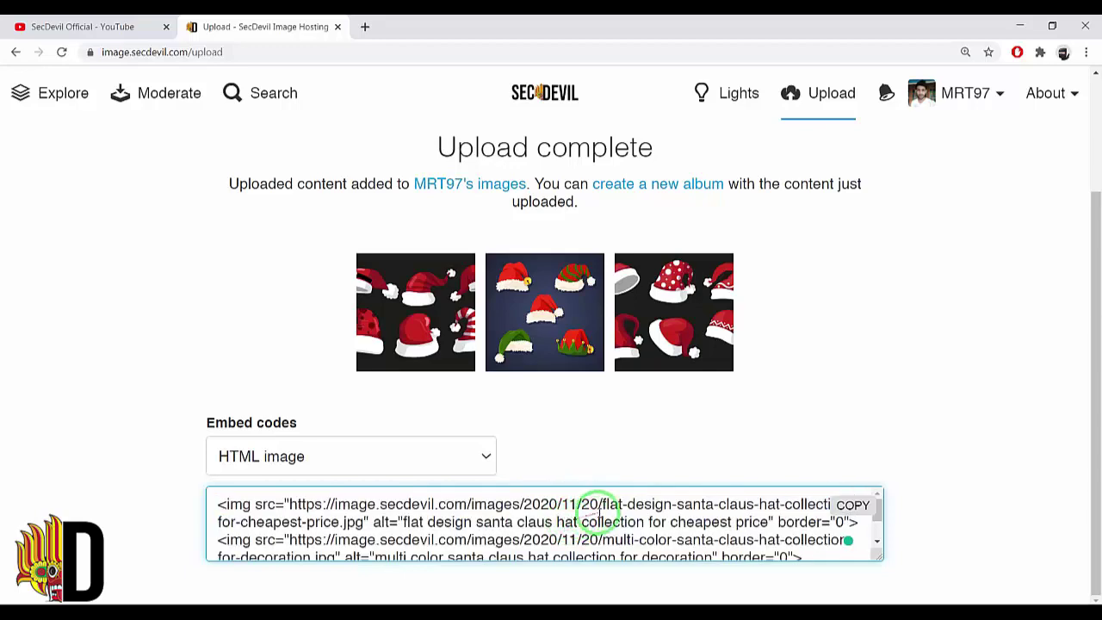
click(599, 503)
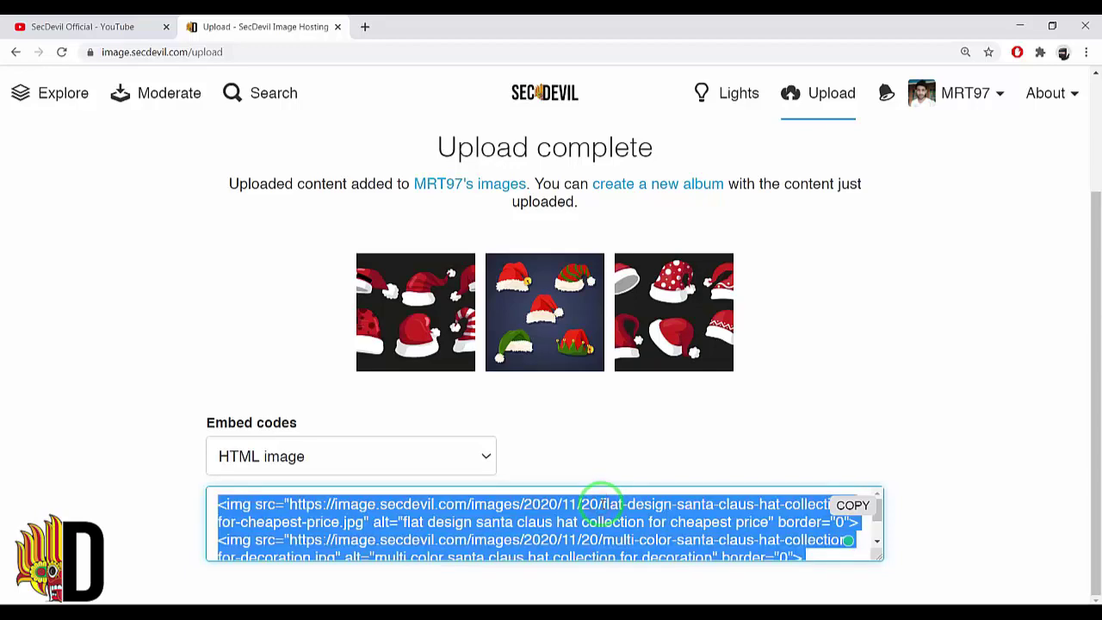
click(602, 505)
drag(603, 505, 371, 521)
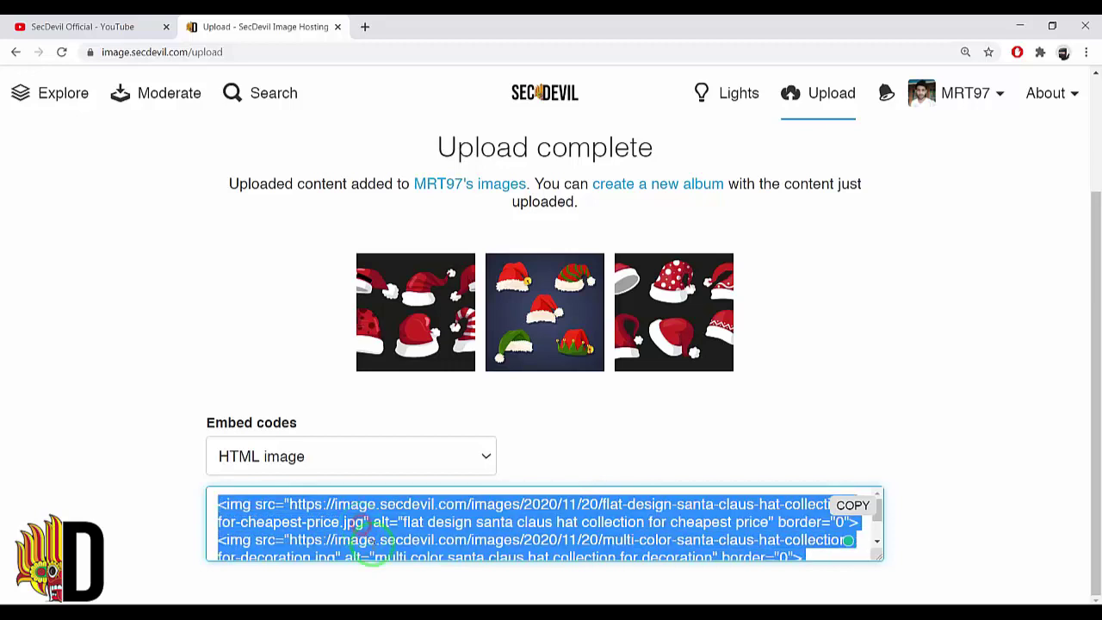
Copy the selected HTML image codes and switch to a blank Notepad document.
right_click(332, 508)
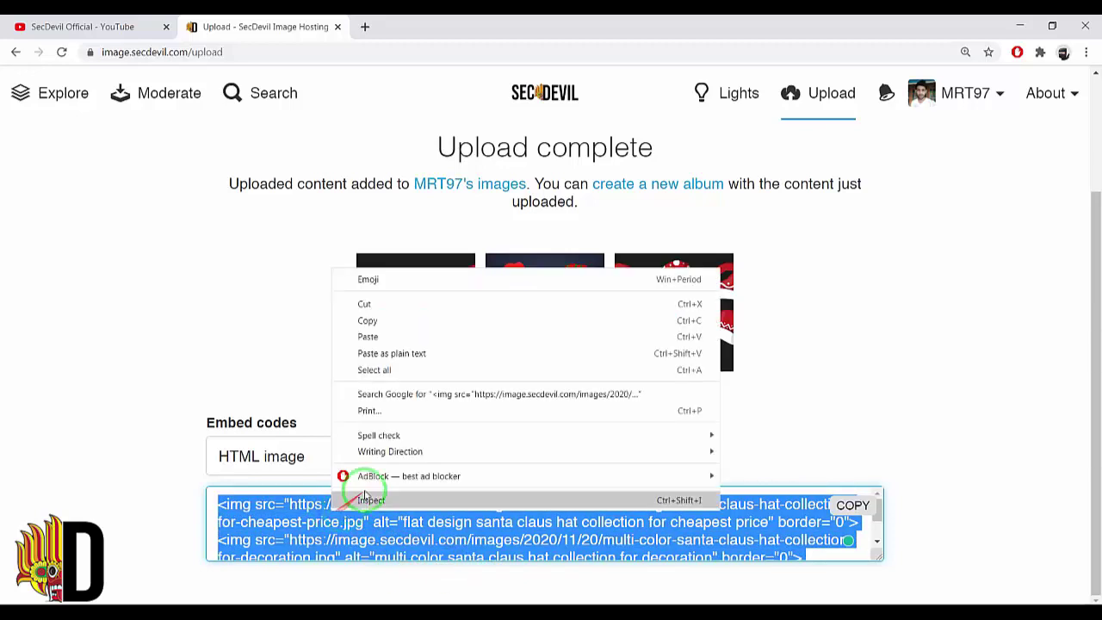
click(431, 323)
click(418, 382)
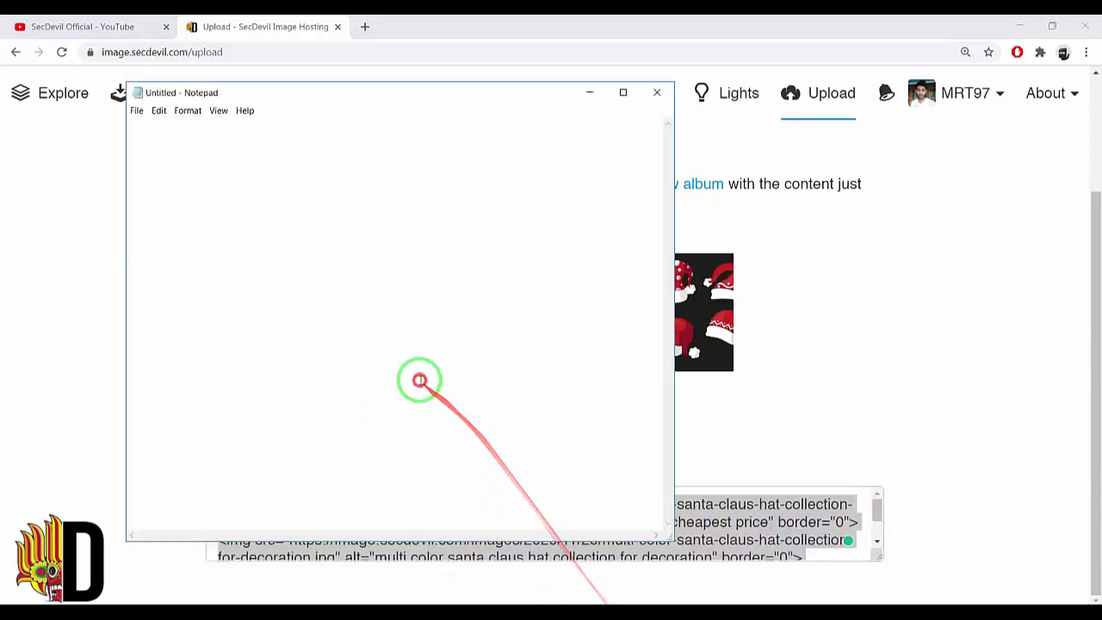